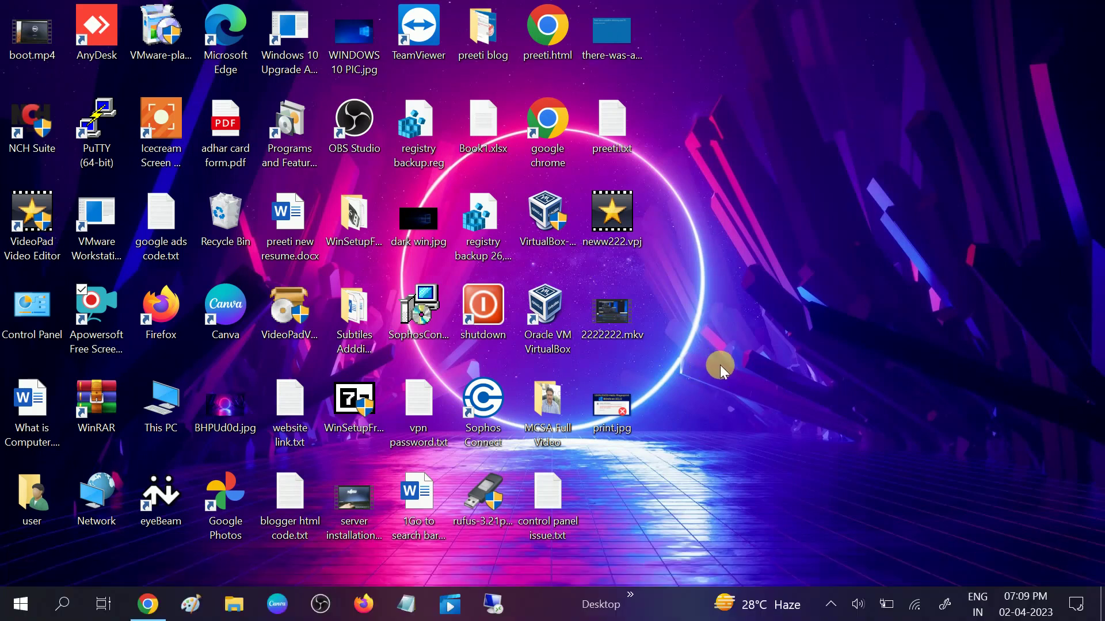
Step: Open the Windows search panel from the taskbar search icon
{"action": "left_click", "coordinate": [63, 611]}
Step: Search 'control' and open Control Panel on All Control Panel Items
{"action": "type", "text": "co"}
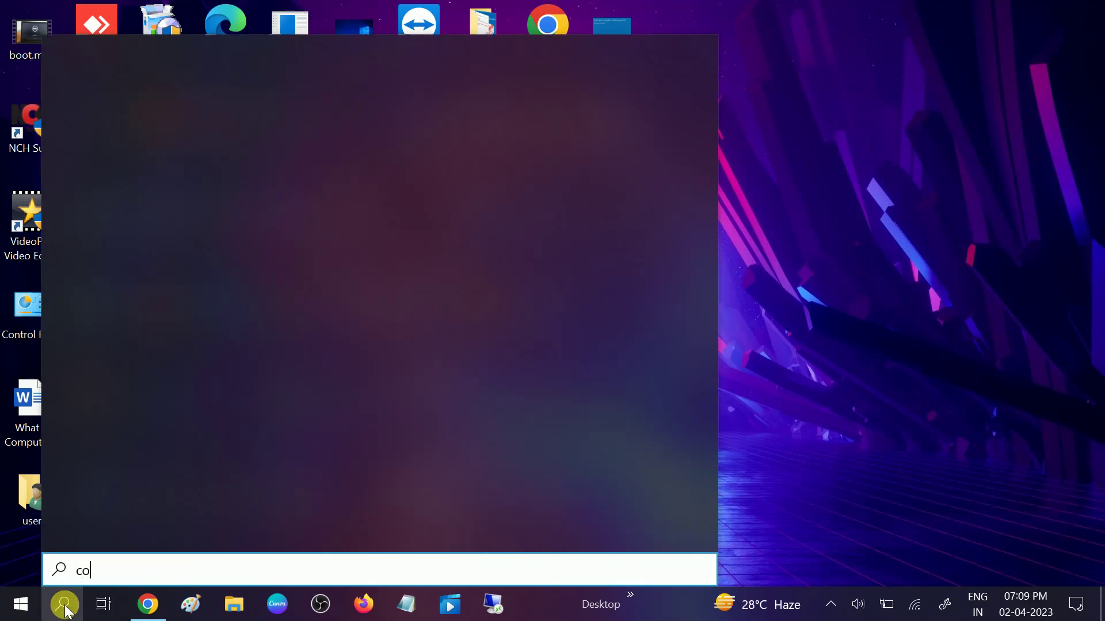
{"action": "type", "text": "ntrol"}
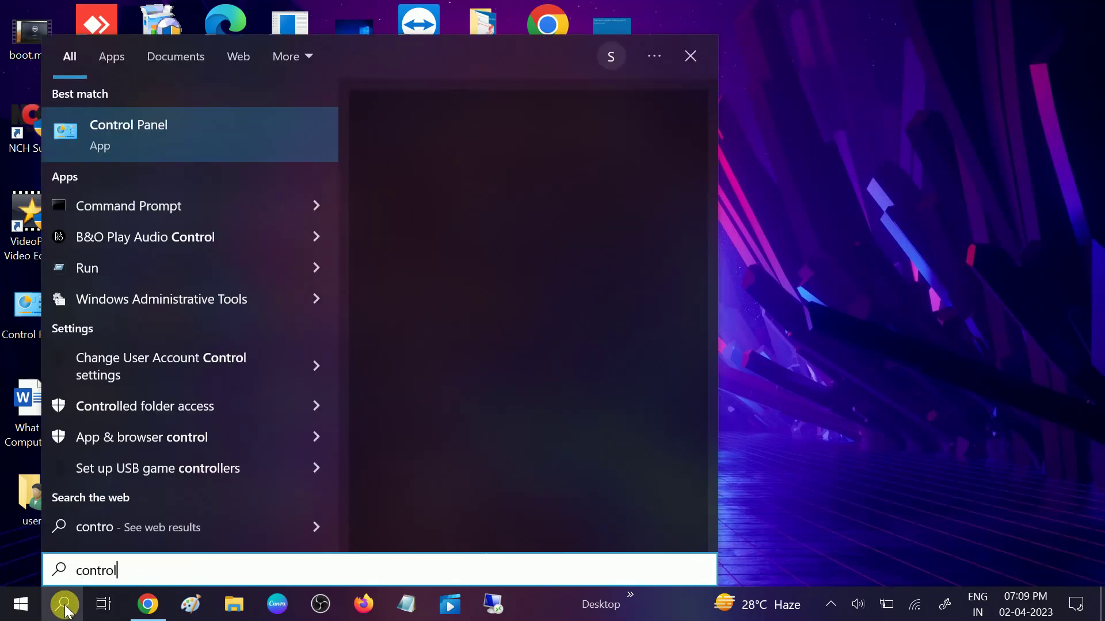
{"action": "left_click", "coordinate": [187, 135]}
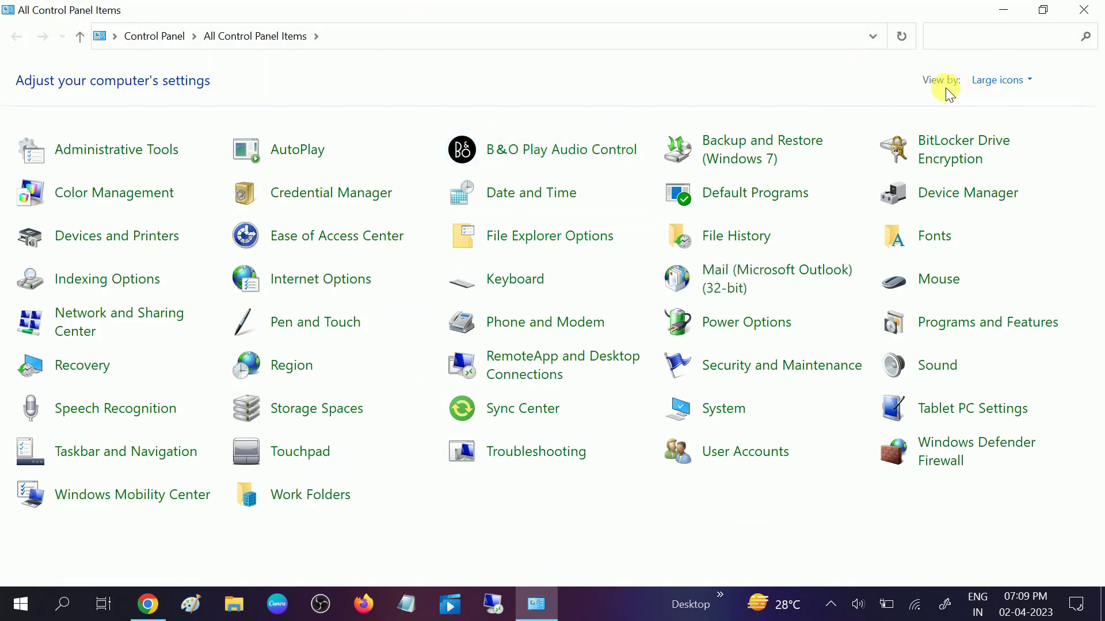
{"action": "left_click", "coordinate": [982, 79]}
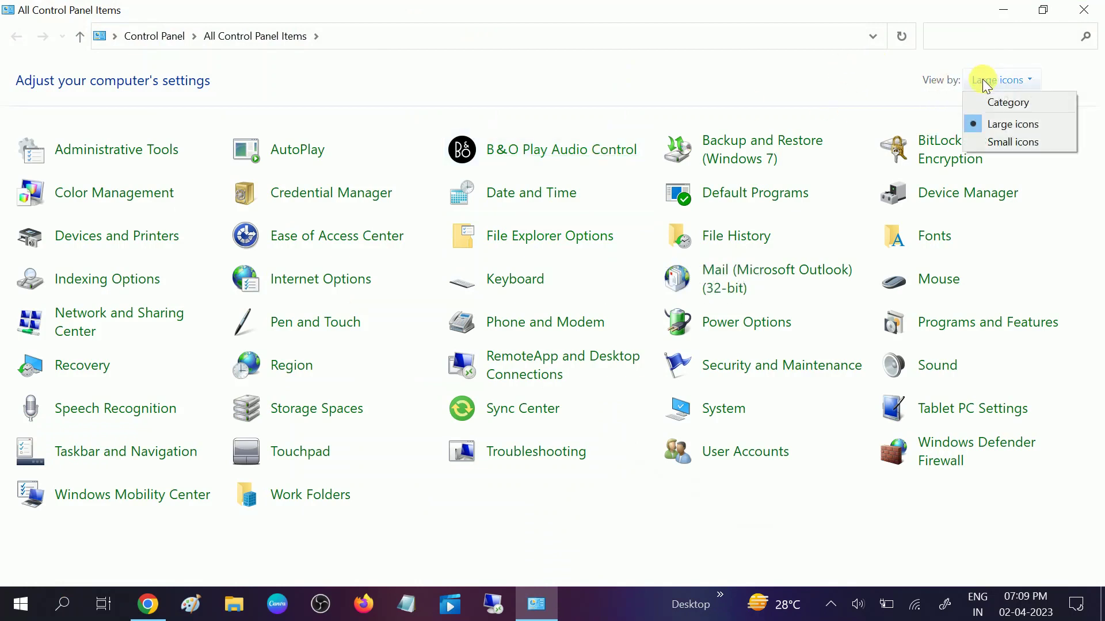
{"action": "left_click", "coordinate": [1030, 123]}
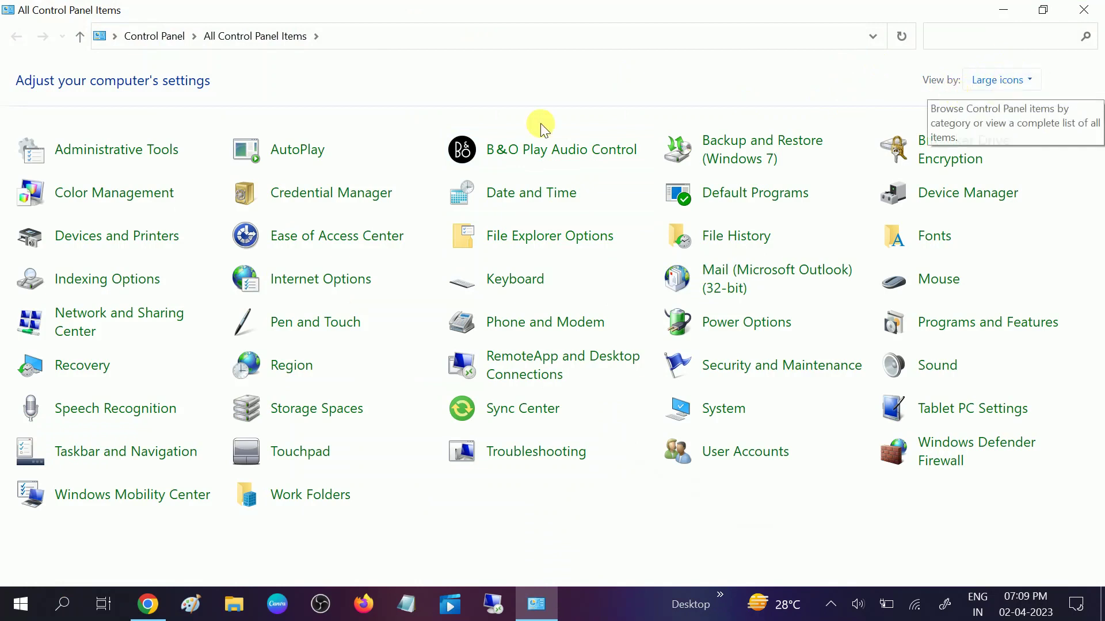
{"action": "left_click", "coordinate": [305, 455]}
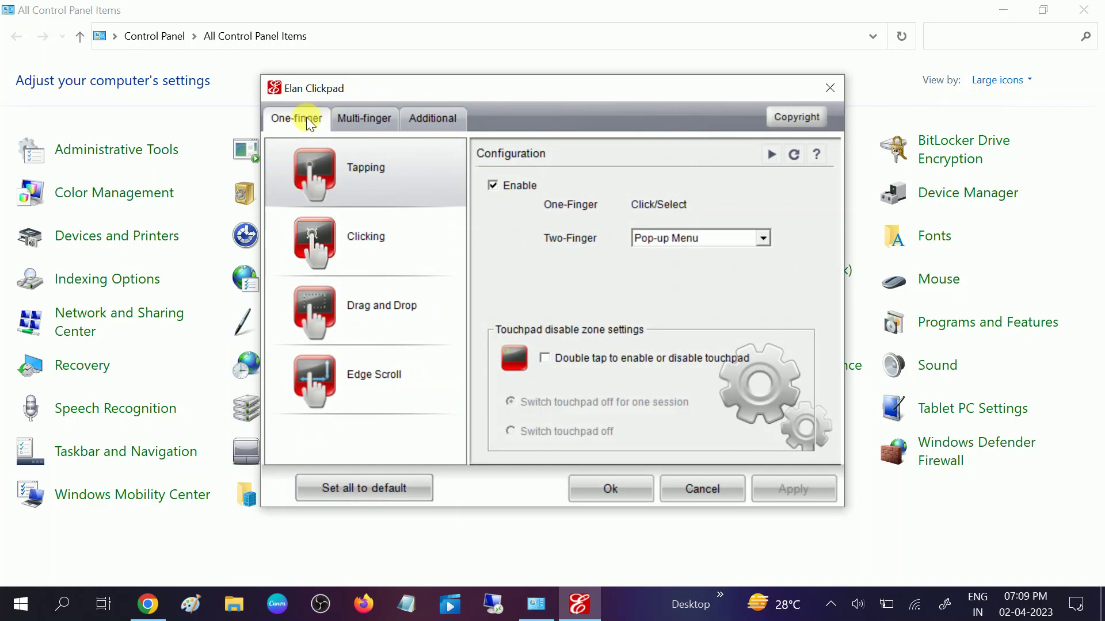
Step: Switch the Elan Clickpad settings to the Multi-finger gesture tab
{"action": "left_click", "coordinate": [352, 118]}
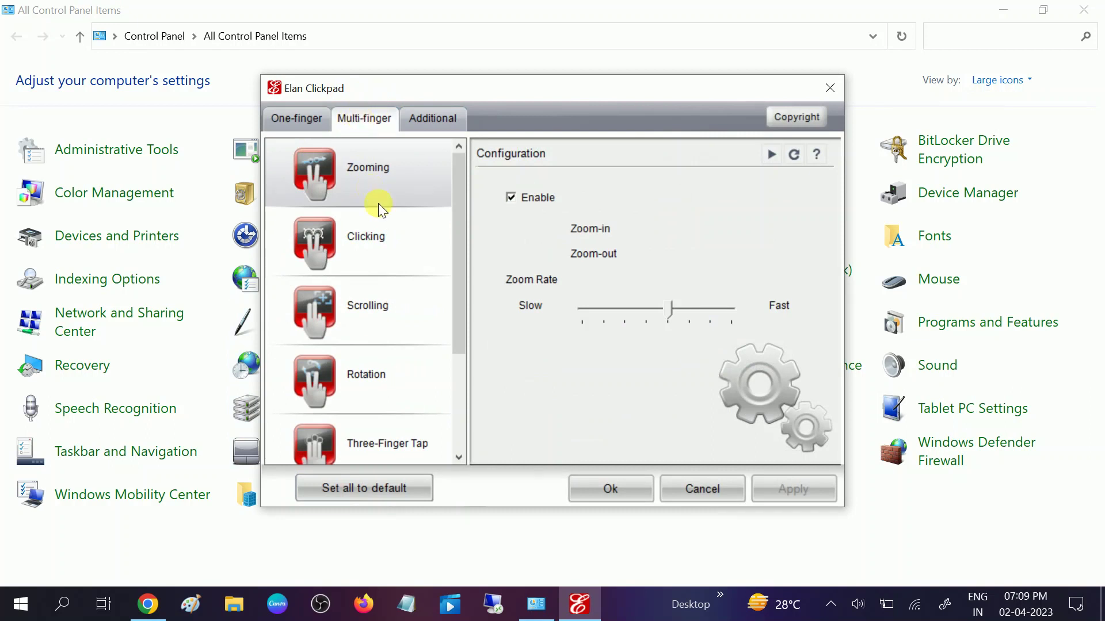
Step: Browse the Scrolling, Zooming, Clicking and Rotation gesture options, ending back on Scrolling
{"action": "left_click", "coordinate": [369, 311]}
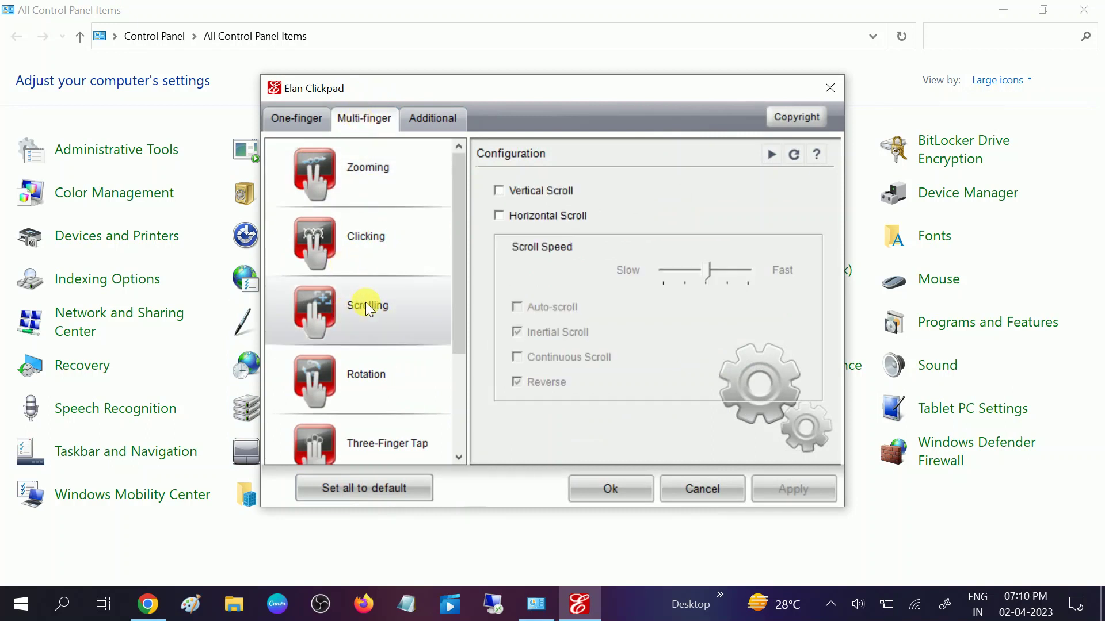
{"action": "left_click", "coordinate": [357, 190]}
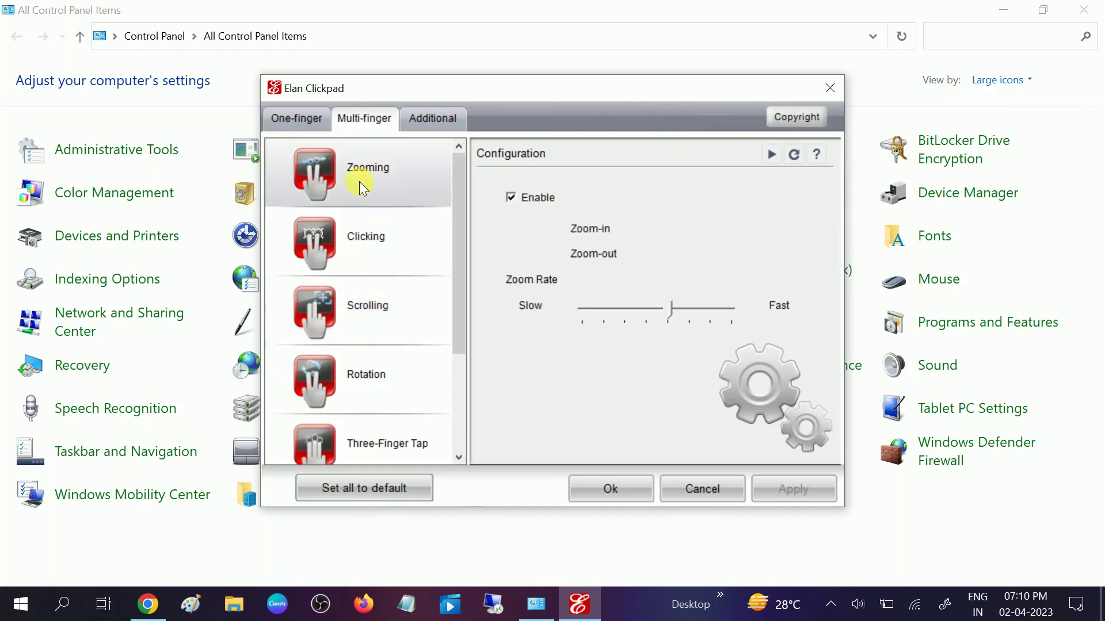
{"action": "left_click", "coordinate": [354, 239]}
{"action": "left_click", "coordinate": [364, 313]}
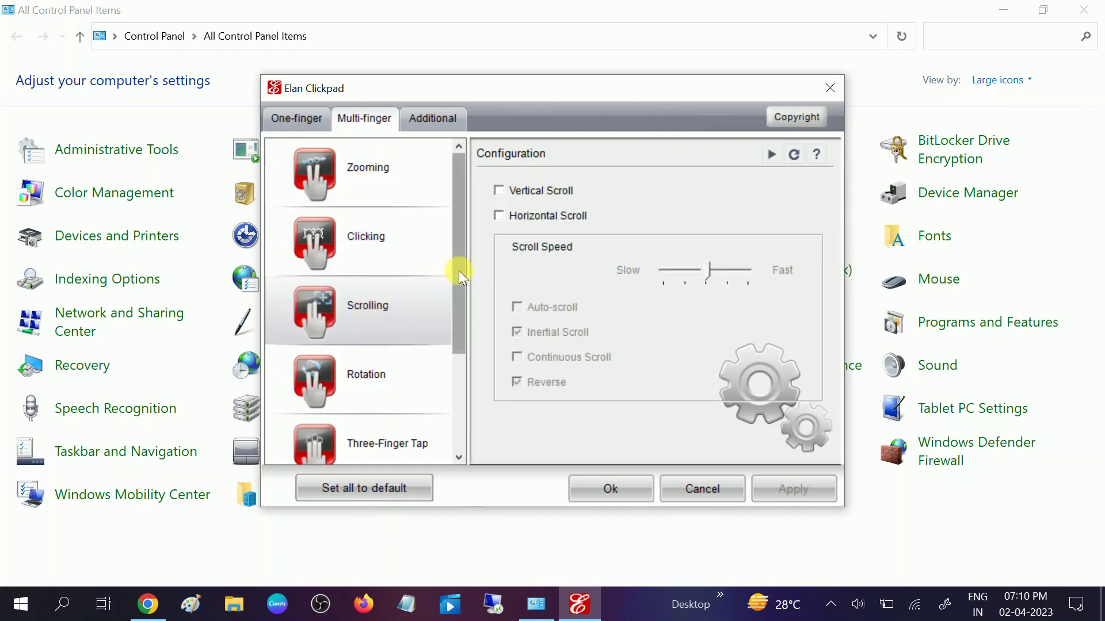
{"action": "left_click_drag", "start_coordinate": [458, 270], "coordinate": [460, 310]}
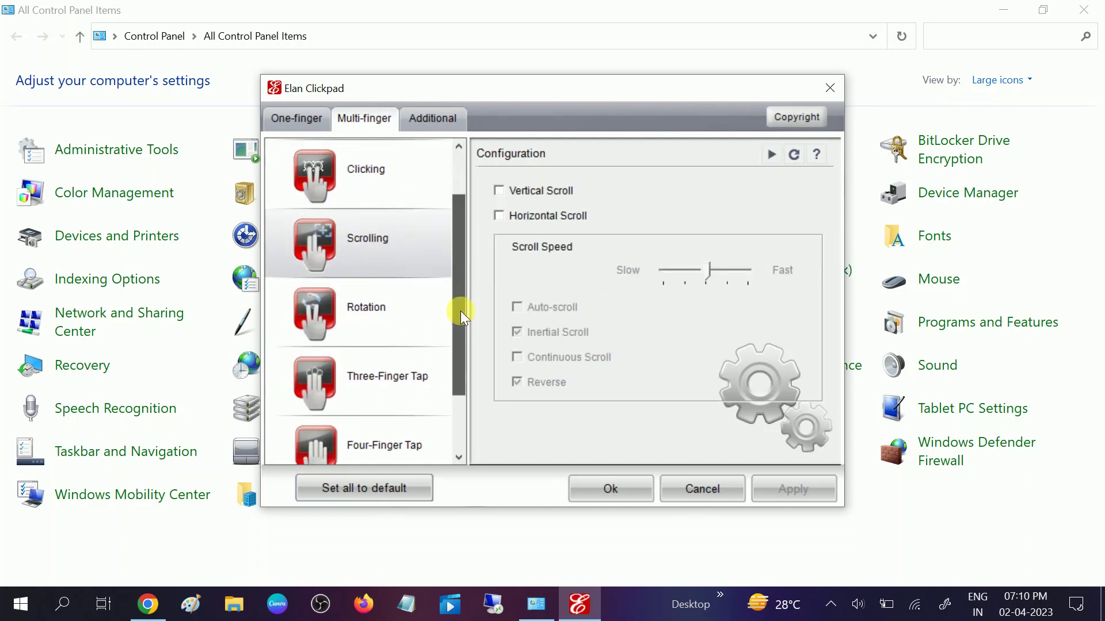
{"action": "left_click", "coordinate": [360, 304]}
{"action": "left_click", "coordinate": [368, 249]}
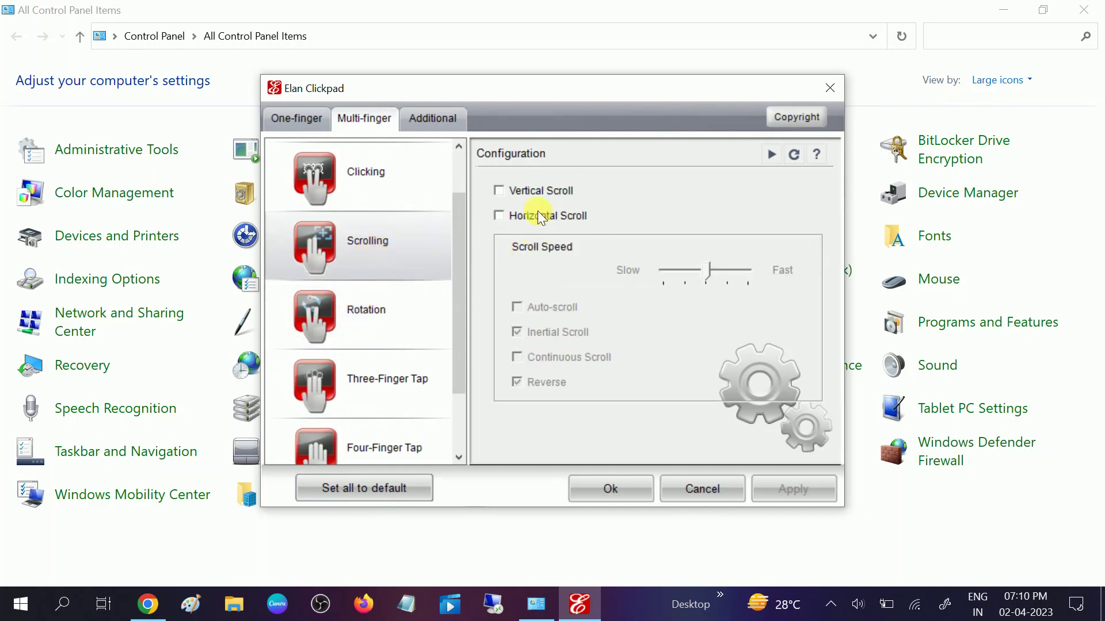
Step: Enable two-finger vertical scrolling, apply it, and close the touchpad settings with OK
{"action": "left_click", "coordinate": [505, 191]}
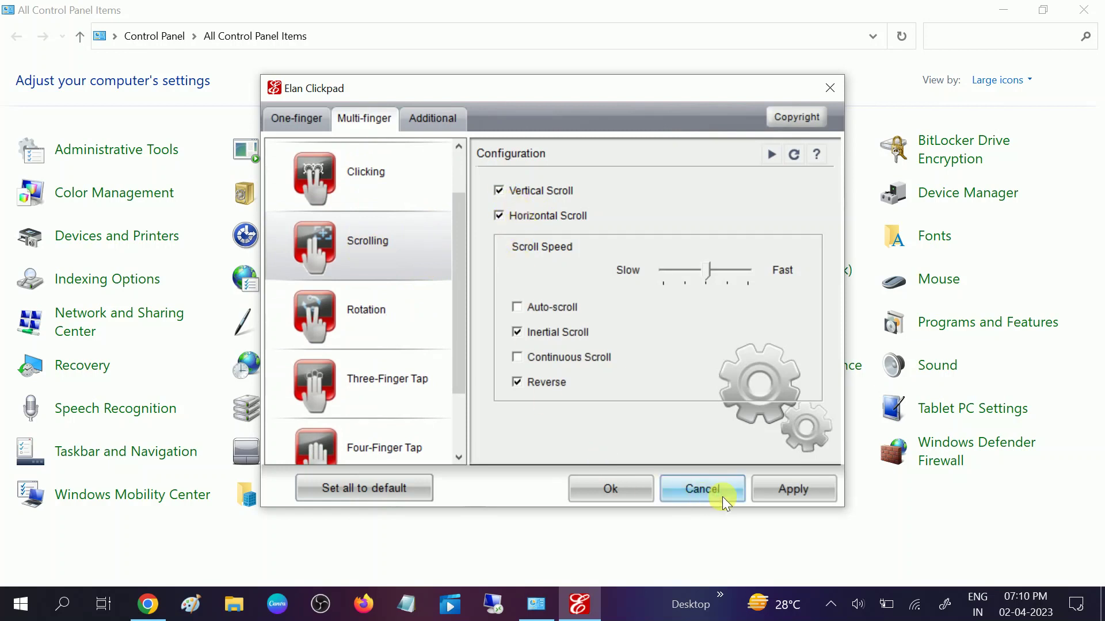
{"action": "left_click", "coordinate": [780, 488]}
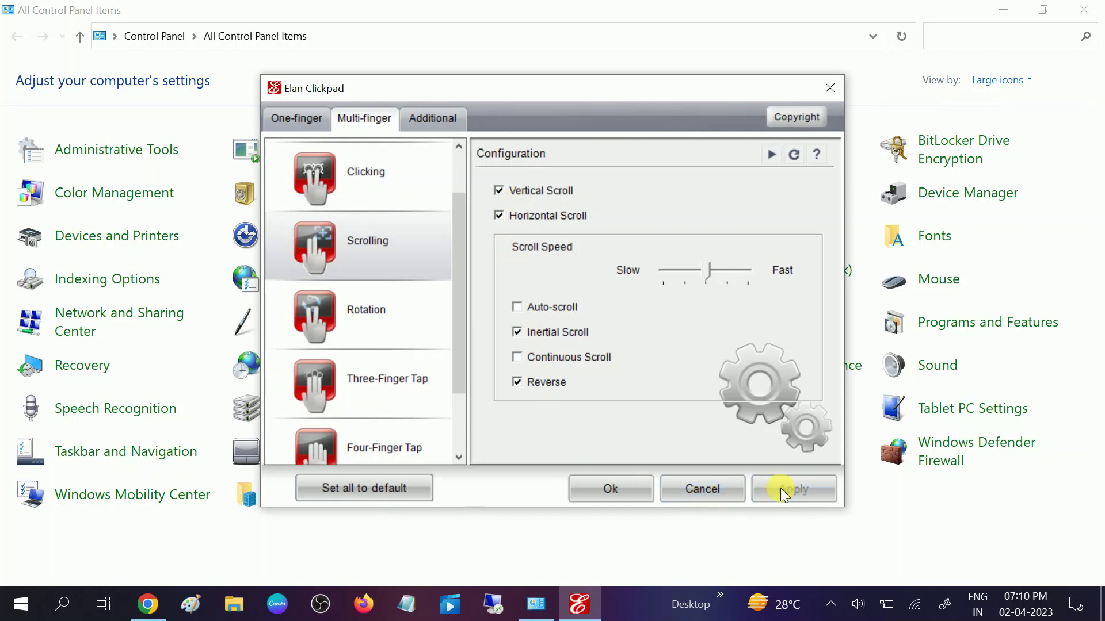
{"action": "left_click", "coordinate": [614, 488]}
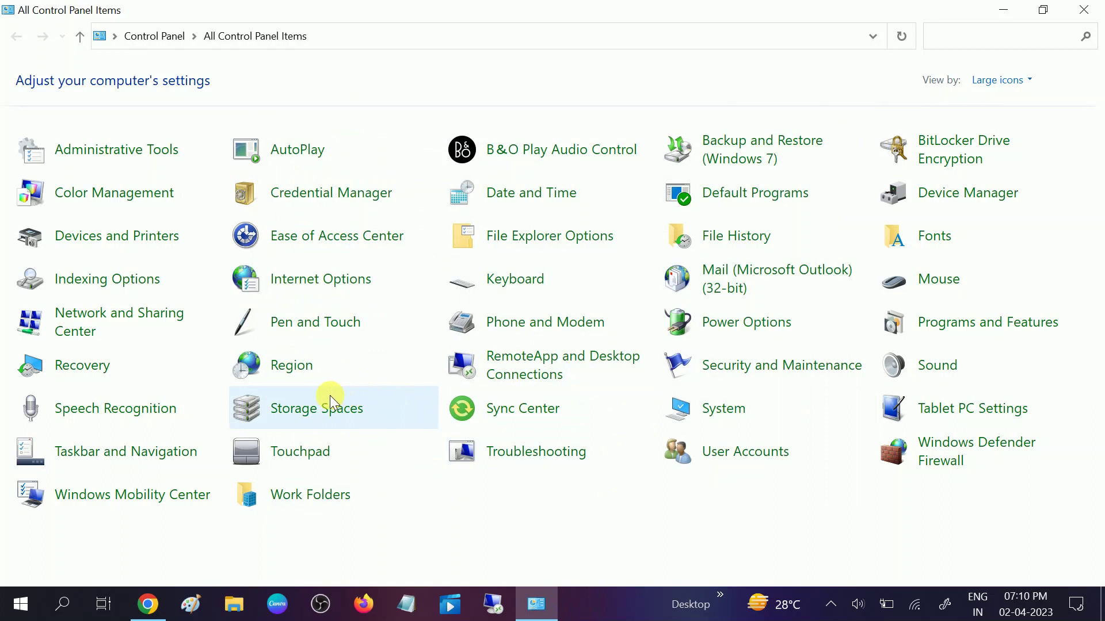
{"action": "left_click", "coordinate": [313, 454]}
{"action": "left_click", "coordinate": [382, 111]}
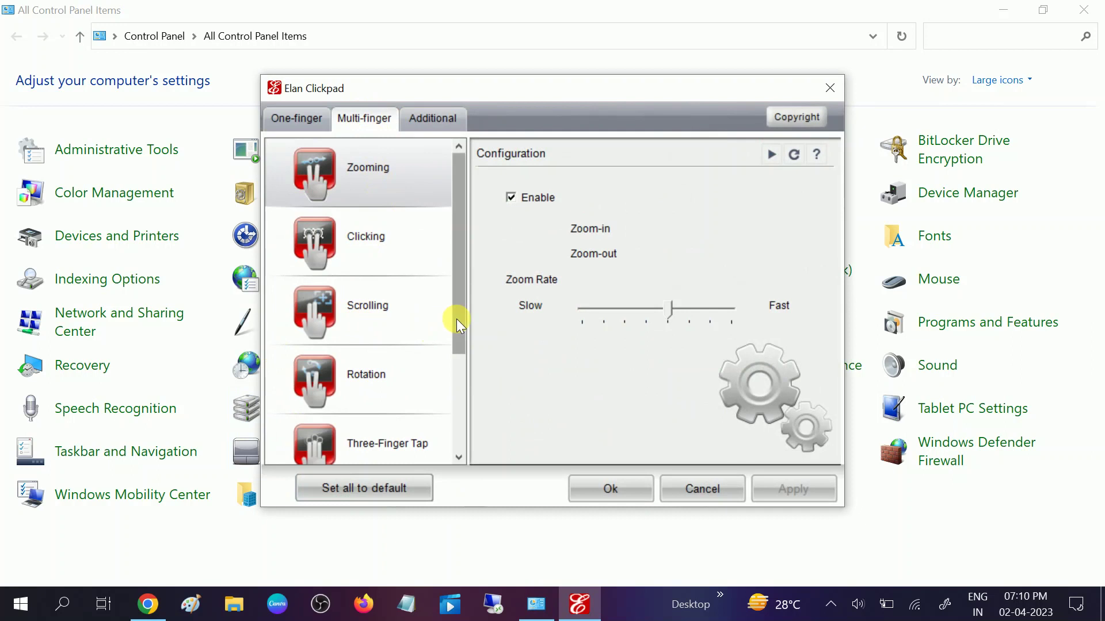
{"action": "left_click_drag", "start_coordinate": [458, 326], "coordinate": [462, 360]}
{"action": "left_click", "coordinate": [358, 327]}
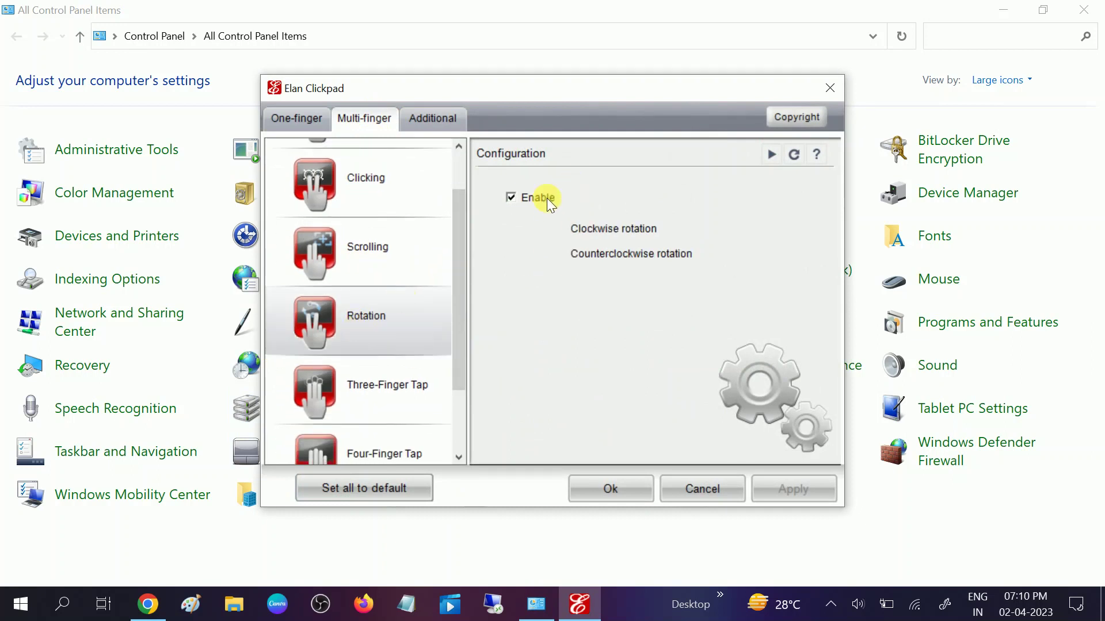
{"action": "left_click", "coordinate": [391, 396]}
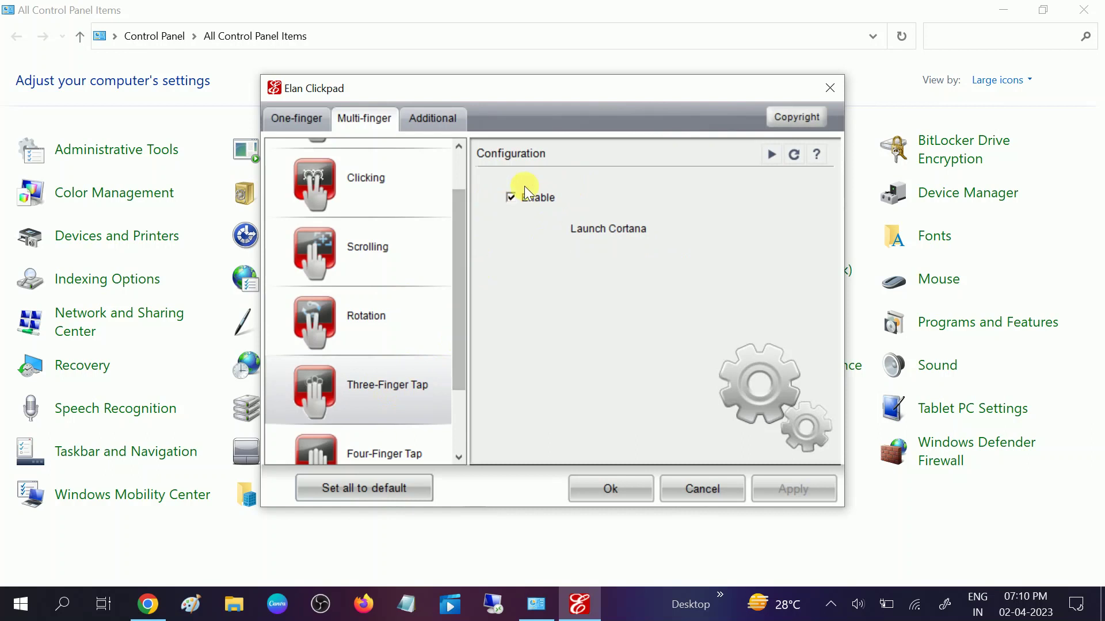
{"action": "scroll", "coordinate": [460, 328], "scroll_direction": "down", "scroll_amount": 1}
{"action": "scroll", "coordinate": [464, 345], "scroll_direction": "down", "scroll_amount": 2}
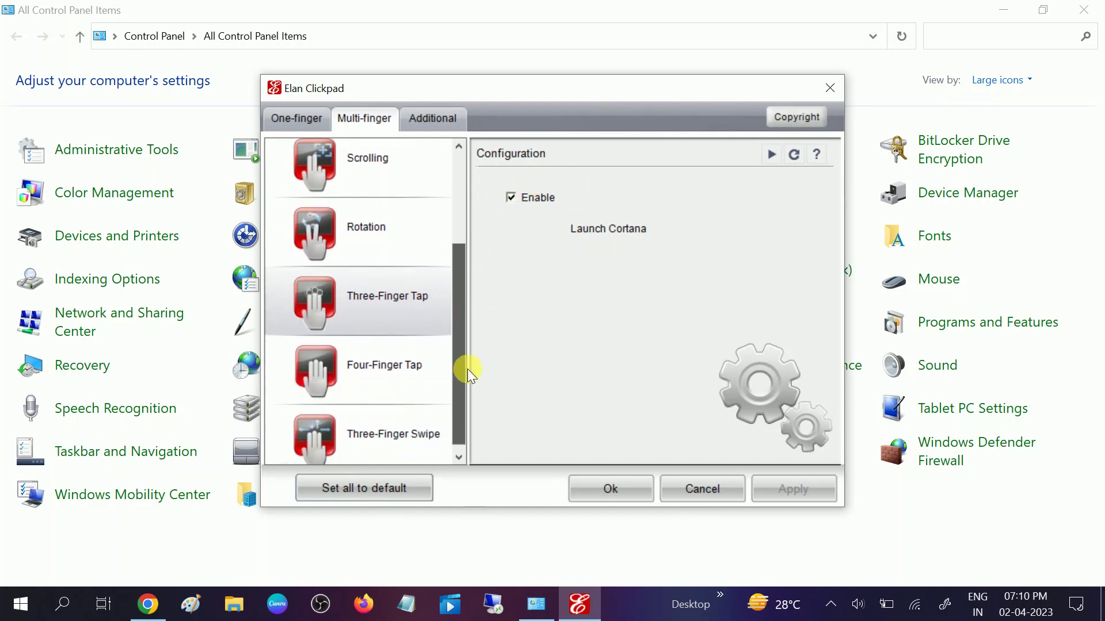
{"action": "left_click", "coordinate": [386, 352]}
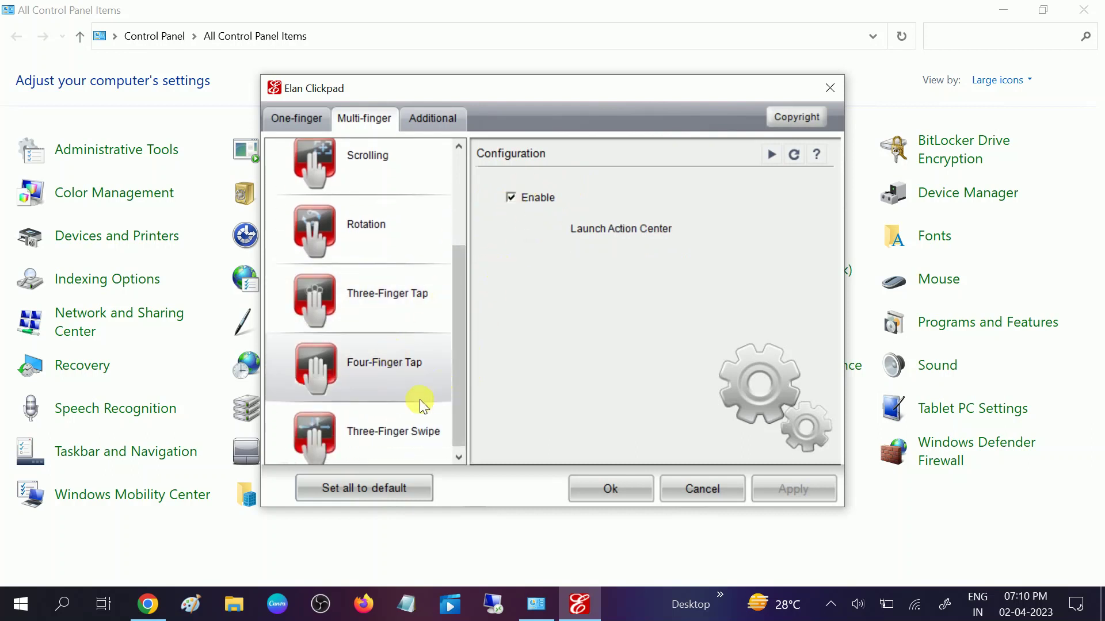
{"action": "left_click", "coordinate": [395, 425]}
{"action": "scroll", "coordinate": [464, 351], "scroll_direction": "down", "scroll_amount": 1}
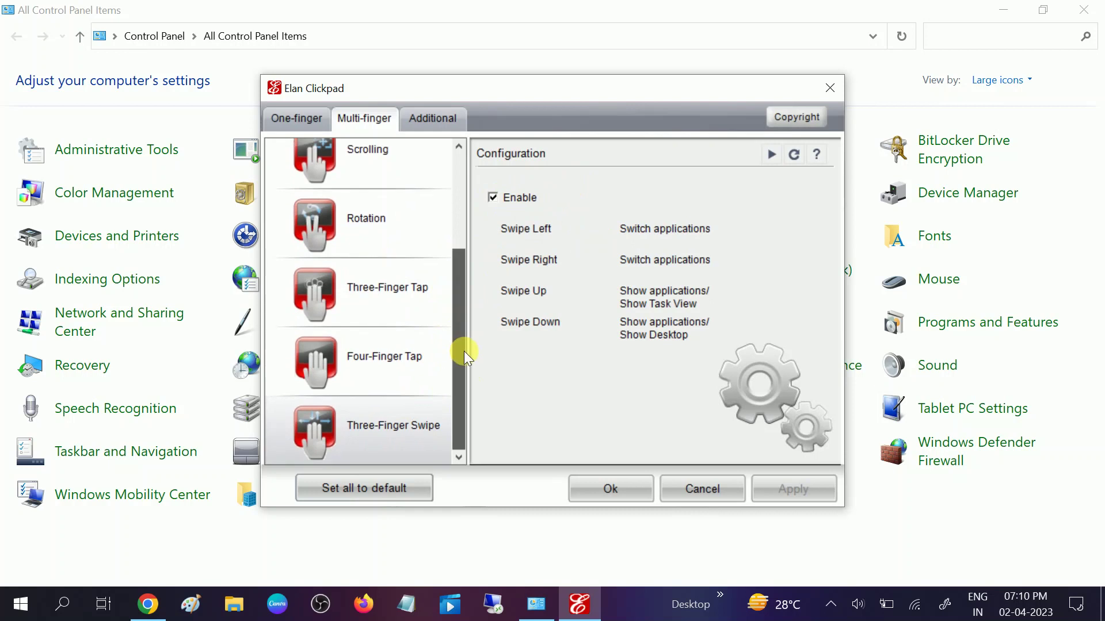
{"action": "left_click_drag", "start_coordinate": [464, 351], "coordinate": [464, 189]}
{"action": "left_click", "coordinate": [415, 164]}
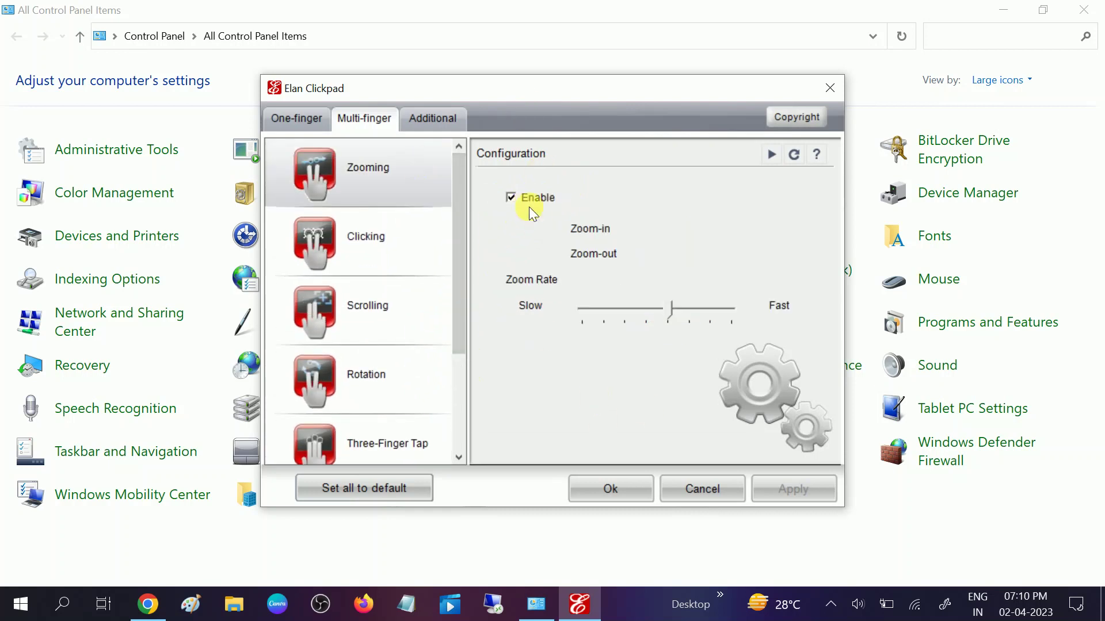
{"action": "key", "text": "Escape"}
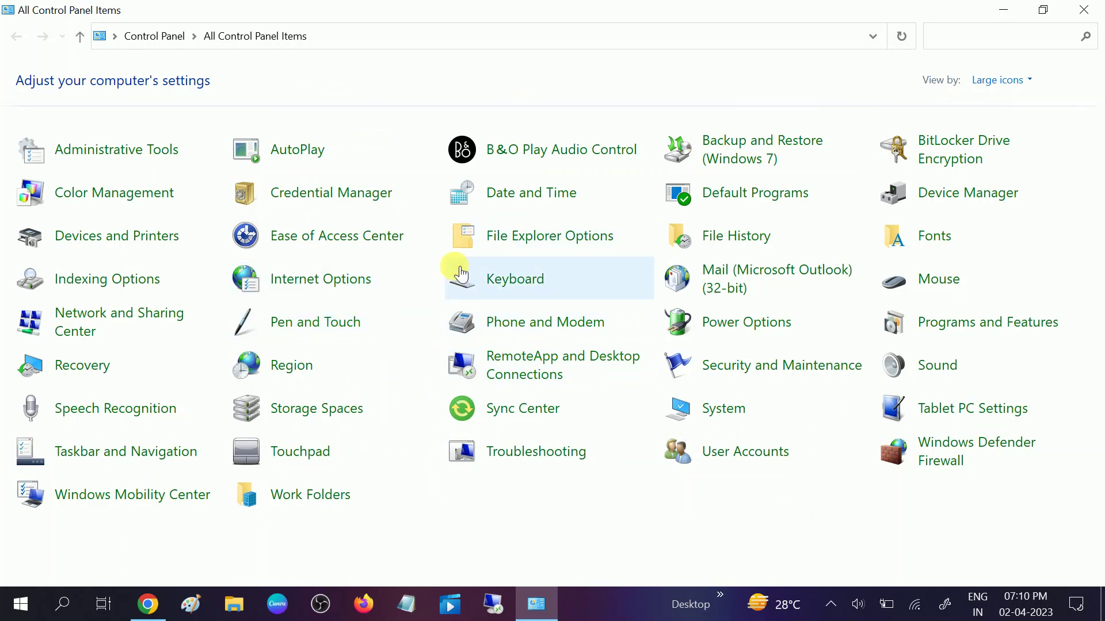
Step: Close Control Panel, open Device Manager via 'devic' search, and expand Mice and other pointing devices
{"action": "left_click", "coordinate": [1100, 7]}
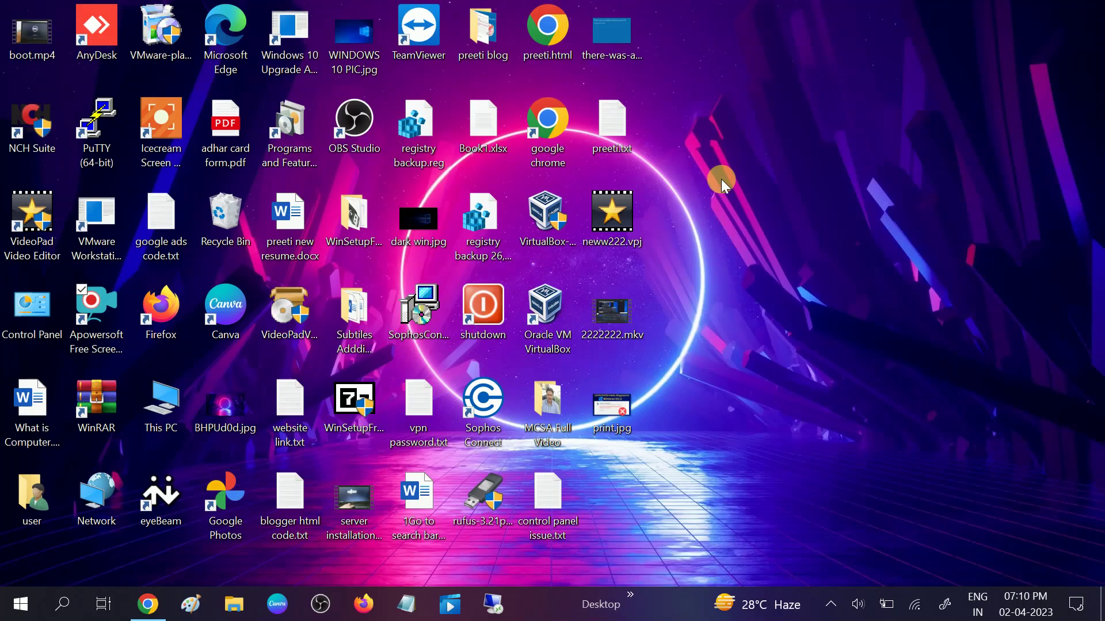
{"action": "left_click", "coordinate": [74, 602]}
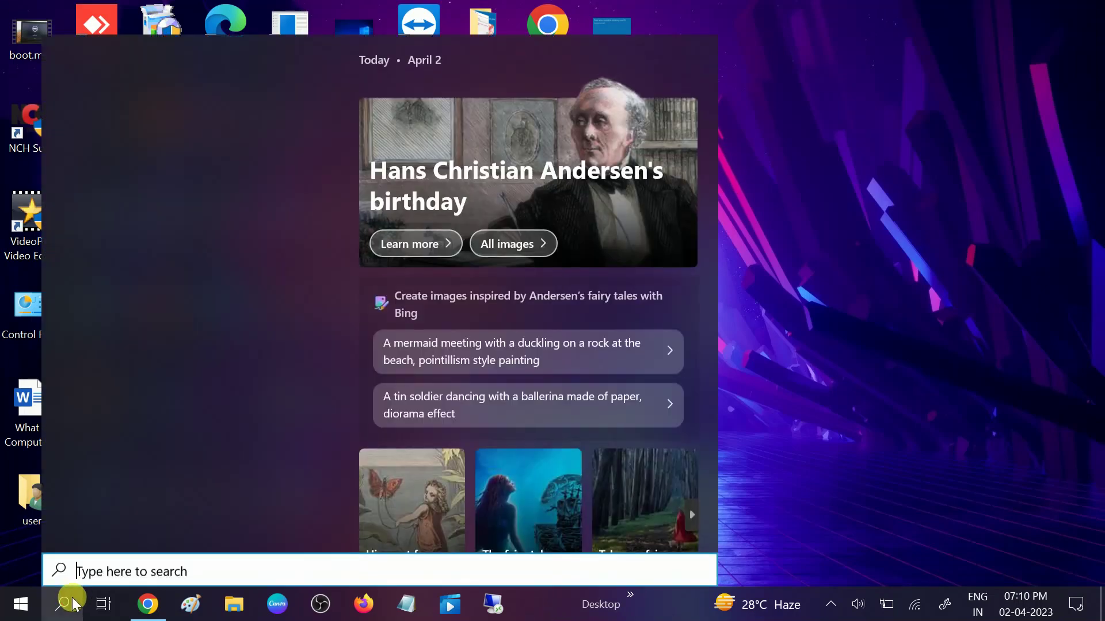
{"action": "type", "text": "devic"}
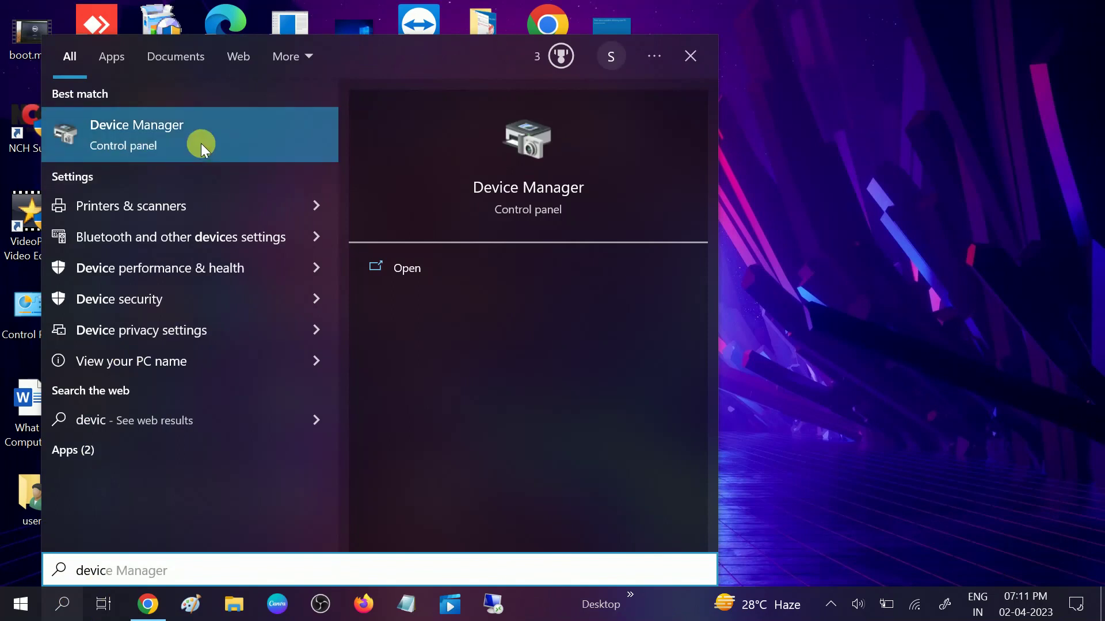
{"action": "left_click", "coordinate": [202, 143]}
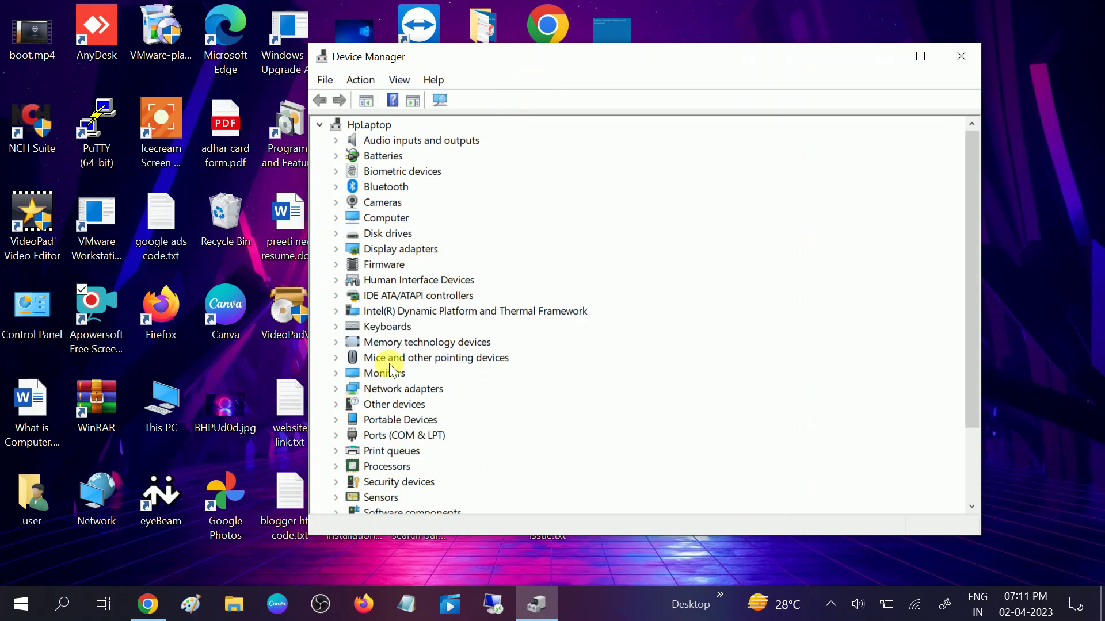
{"action": "left_click", "coordinate": [343, 360]}
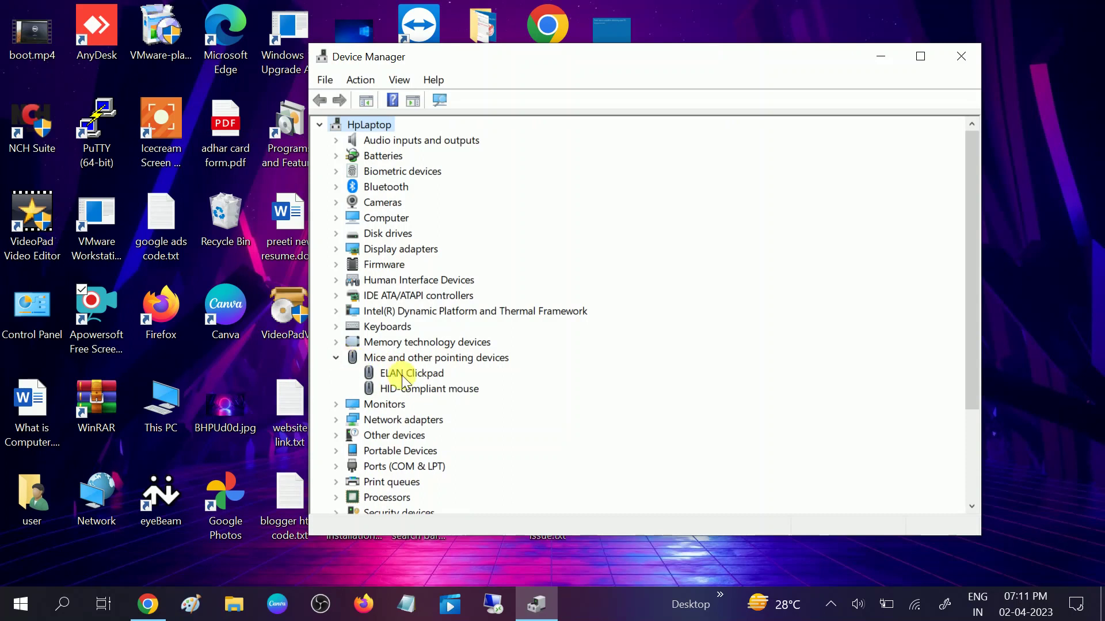
Step: Run an automatic driver update on ELAN Clickpad, confirming the best driver is already installed
{"action": "left_click", "coordinate": [407, 375]}
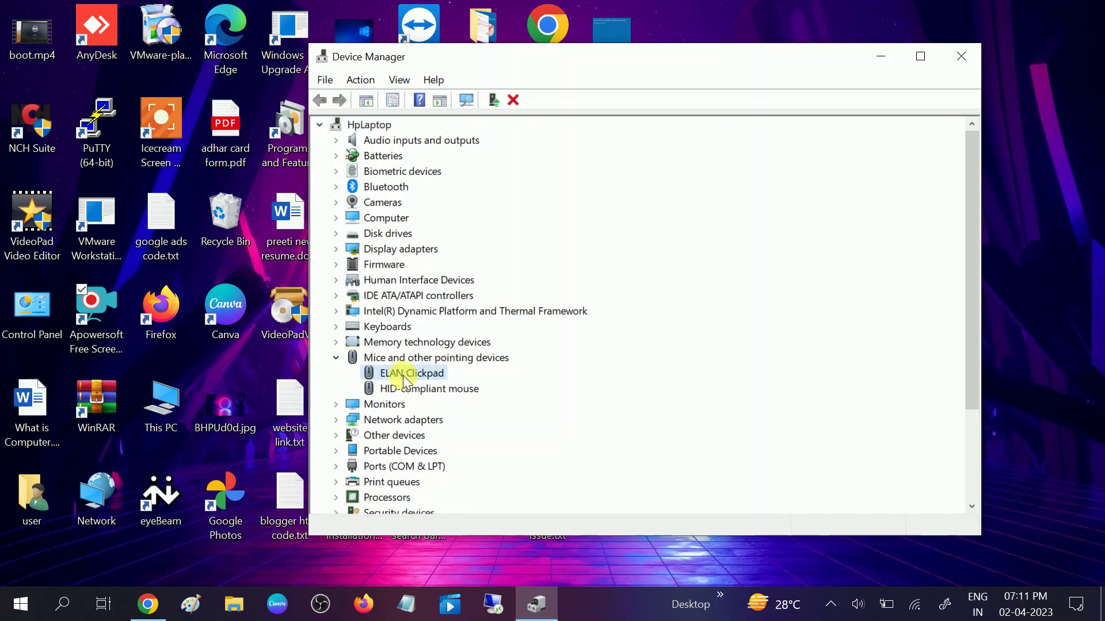
{"action": "right_click", "coordinate": [407, 381]}
{"action": "left_click", "coordinate": [446, 388]}
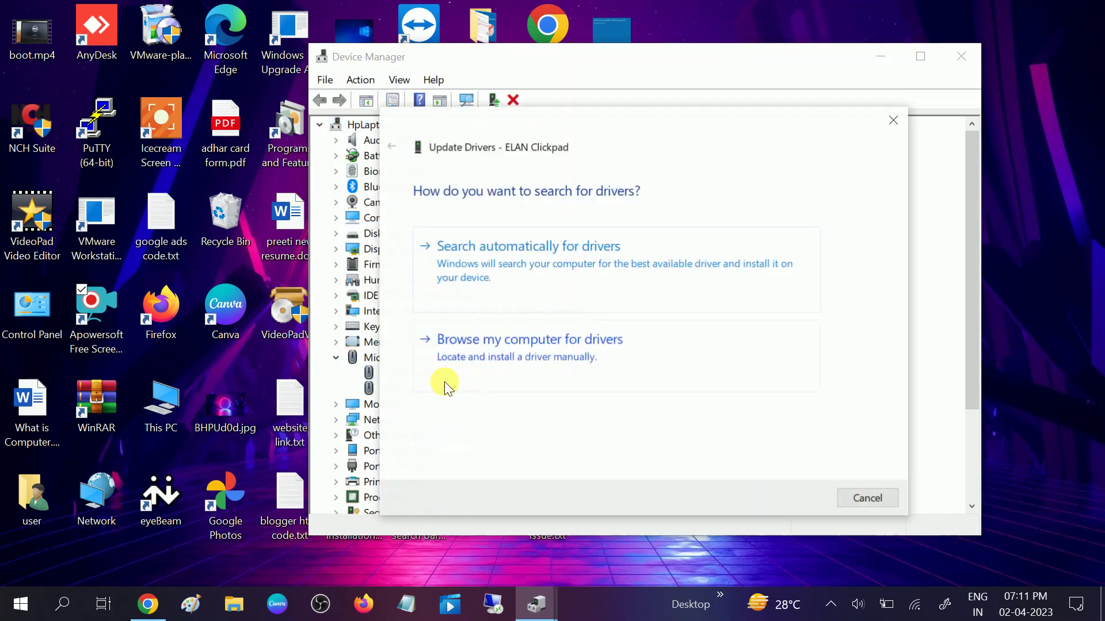
{"action": "left_click", "coordinate": [545, 270]}
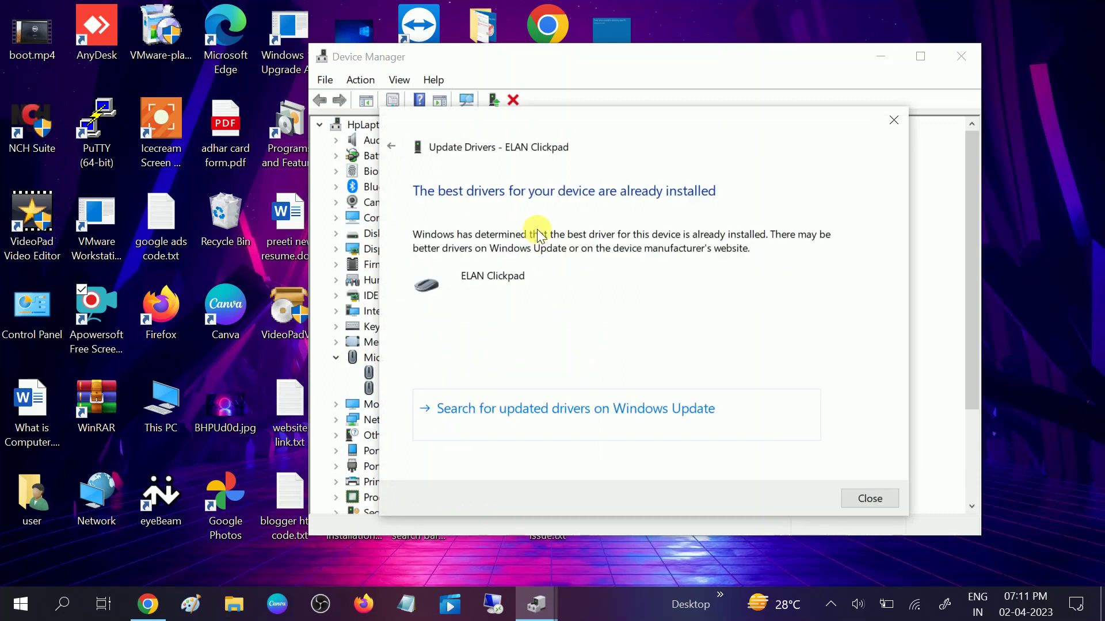
{"action": "left_click", "coordinate": [869, 498]}
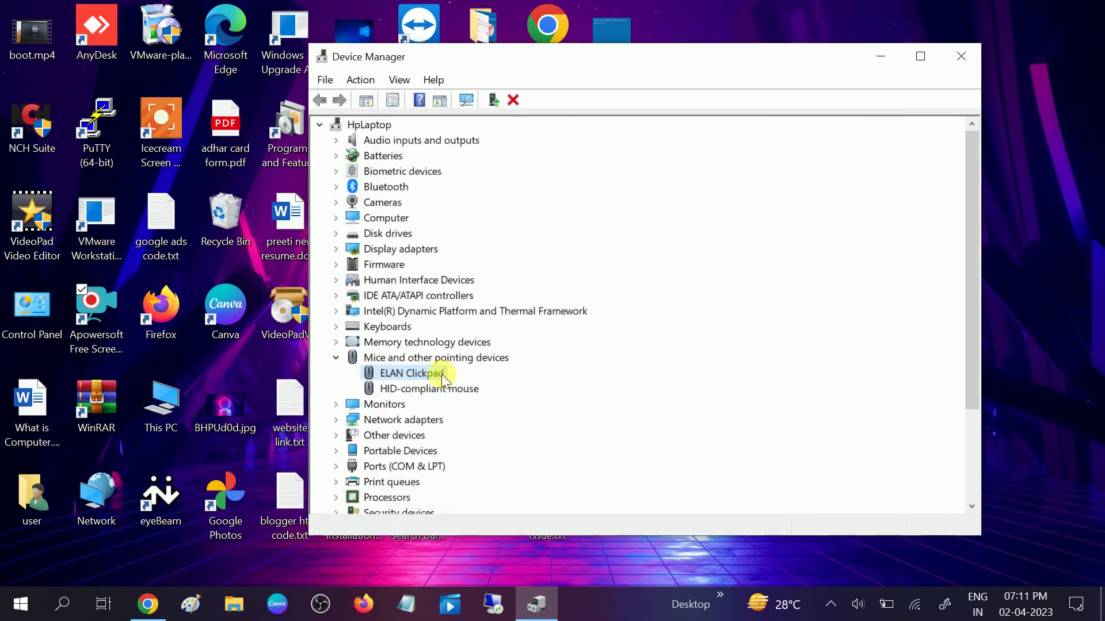
{"action": "right_click", "coordinate": [412, 374]}
{"action": "left_click", "coordinate": [462, 451]}
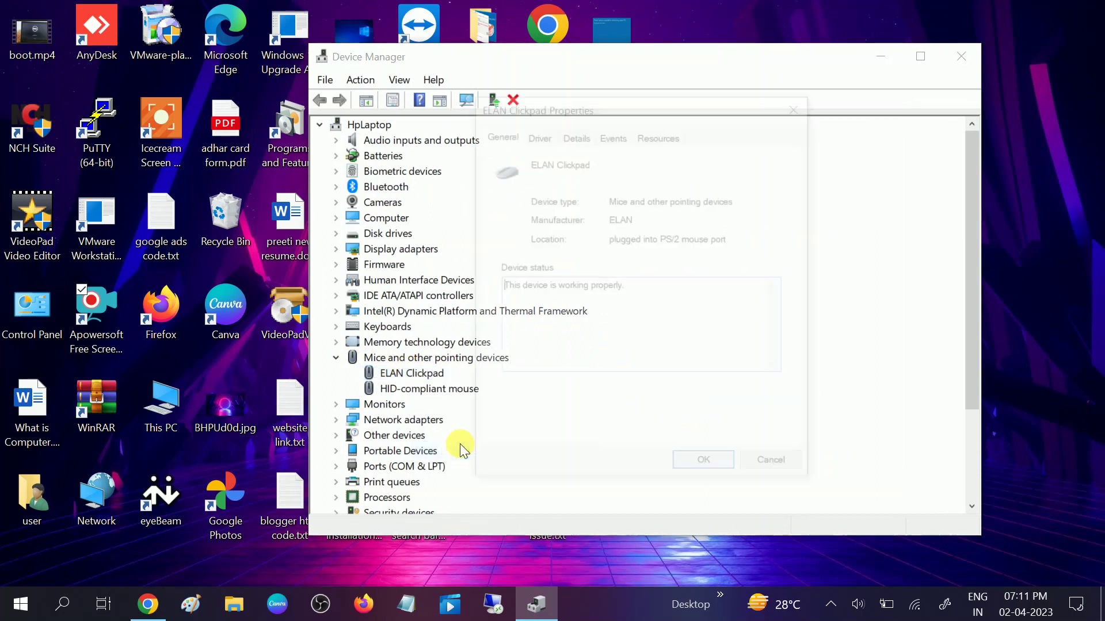
{"action": "left_click", "coordinate": [538, 135]}
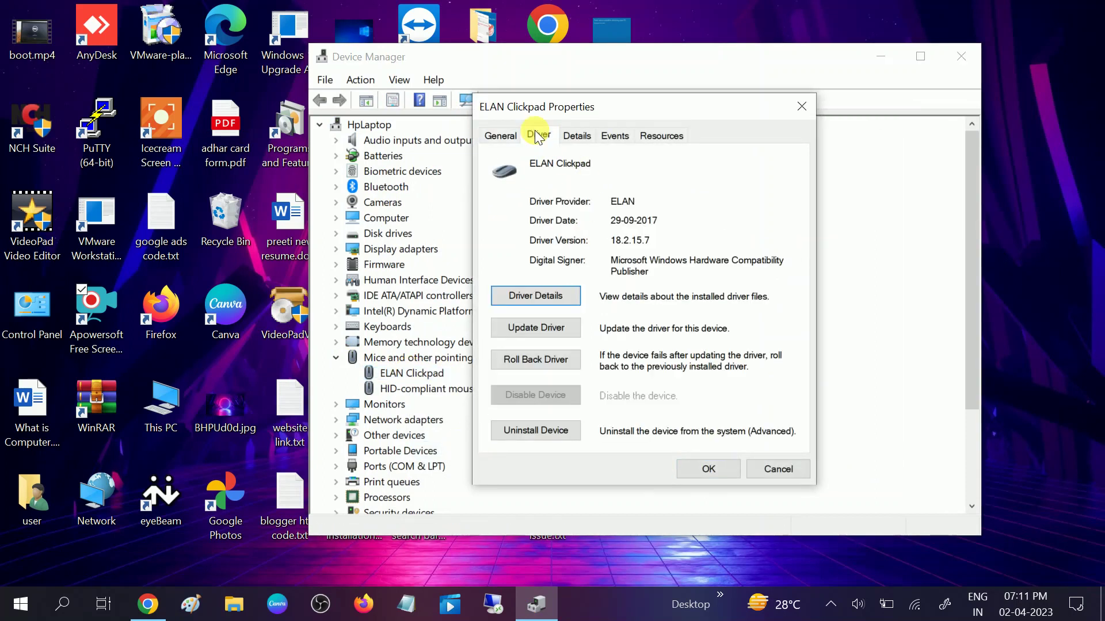
{"action": "left_click", "coordinate": [539, 362]}
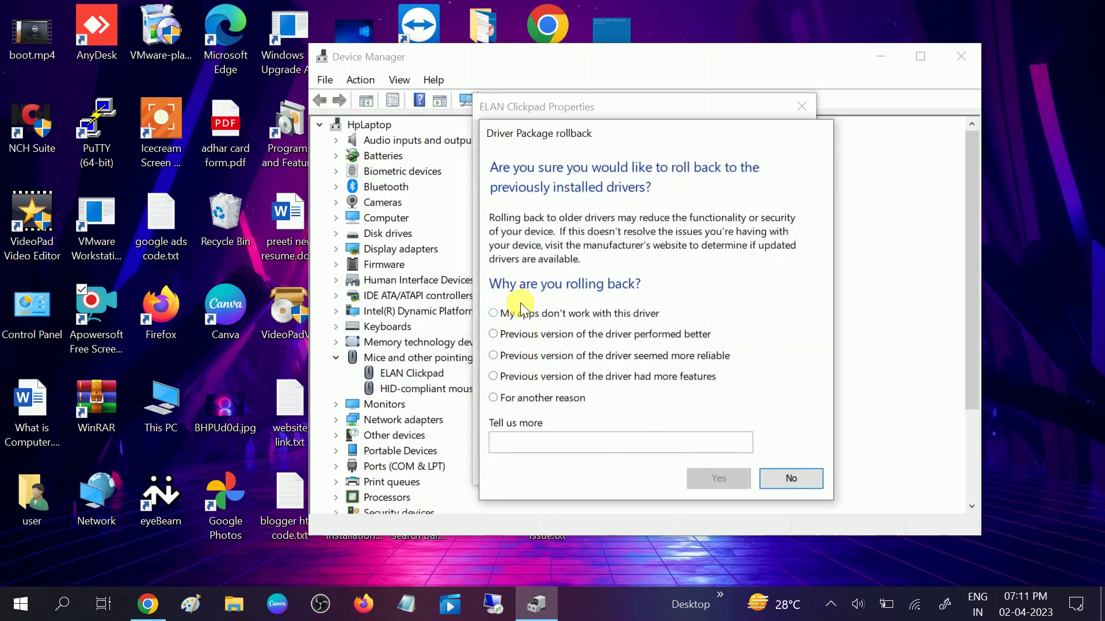
{"action": "left_click", "coordinate": [792, 479]}
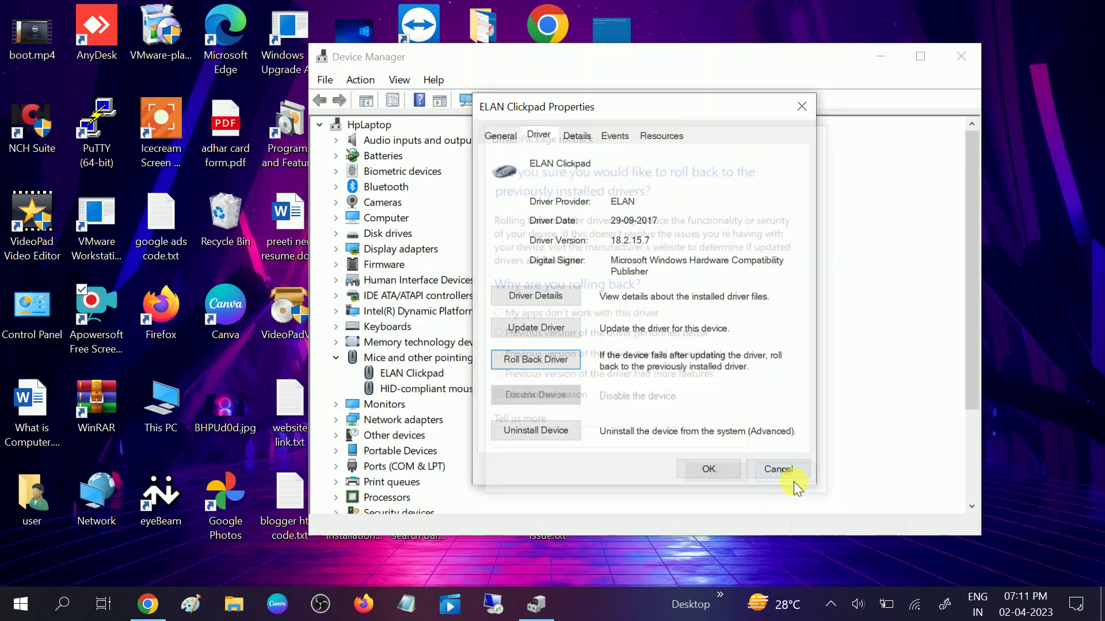
{"action": "left_click", "coordinate": [720, 471]}
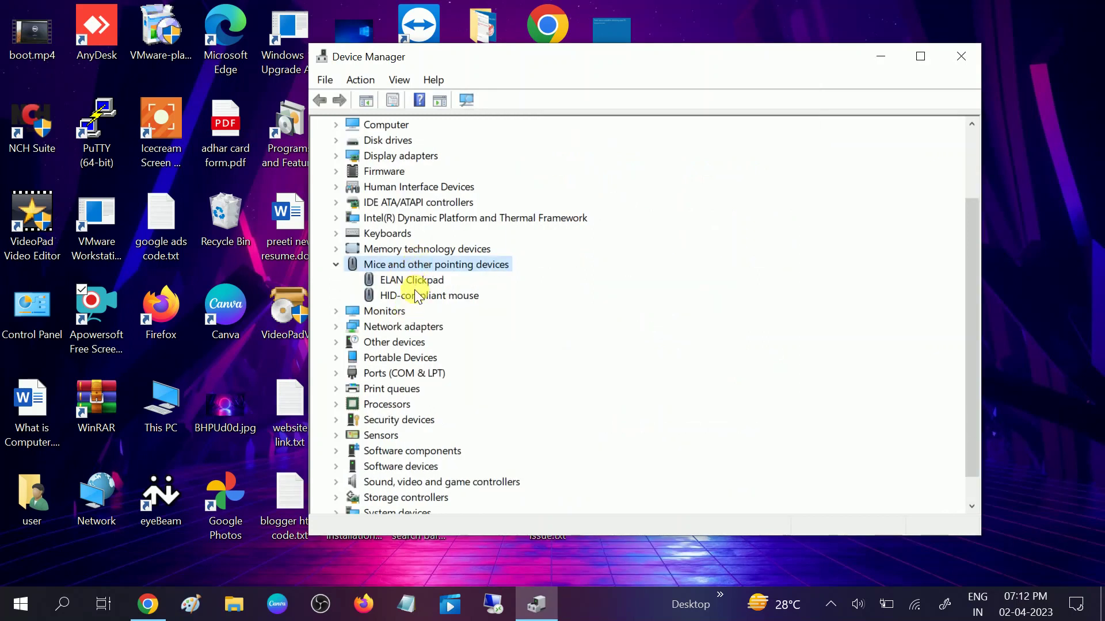
{"action": "left_click", "coordinate": [415, 285]}
{"action": "right_click", "coordinate": [414, 286]}
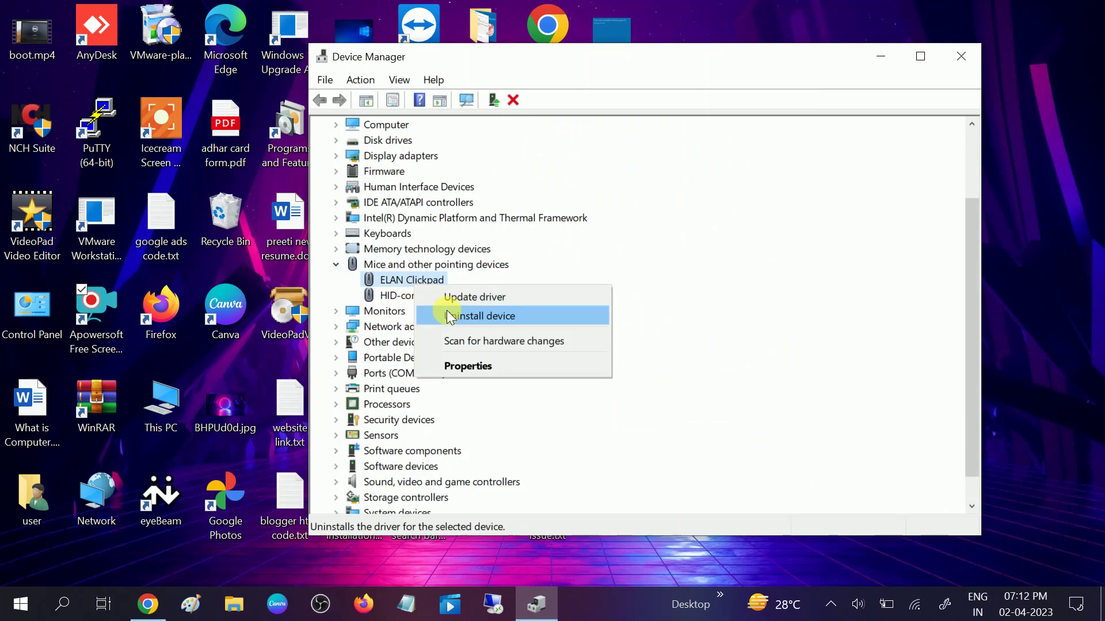
{"action": "left_click", "coordinate": [466, 298]}
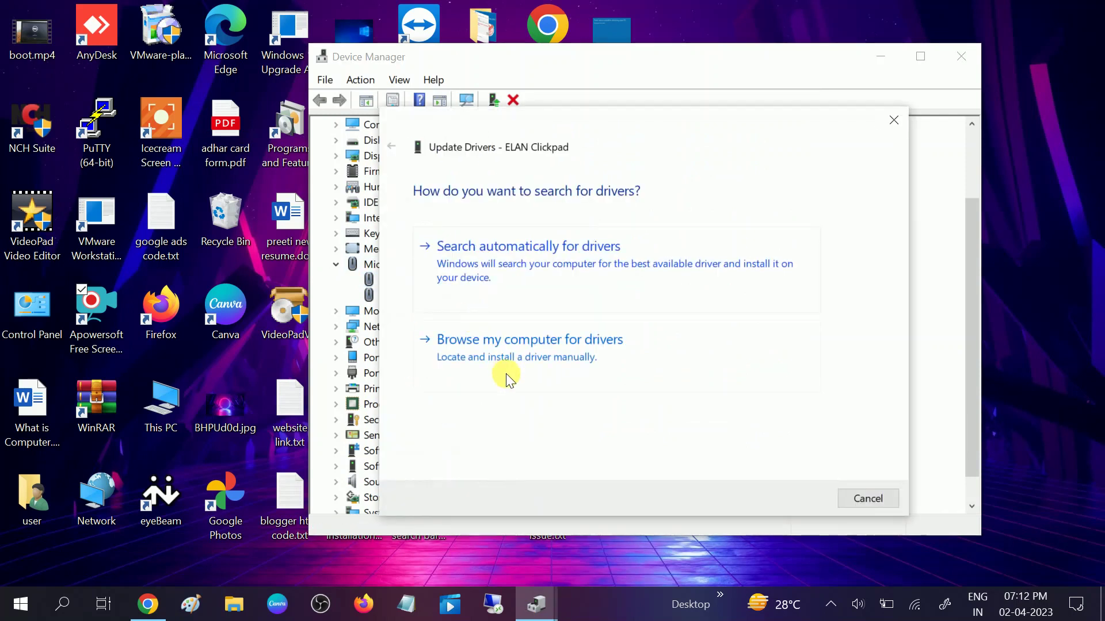
{"action": "left_click", "coordinate": [505, 359]}
{"action": "left_click", "coordinate": [521, 382]}
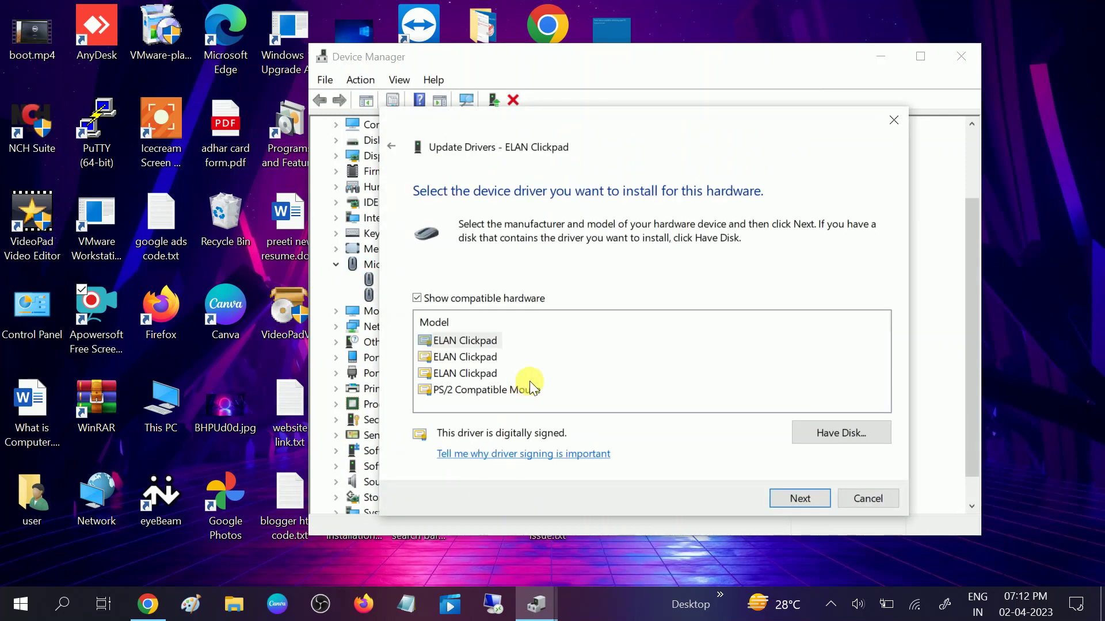
{"action": "left_click", "coordinate": [466, 340]}
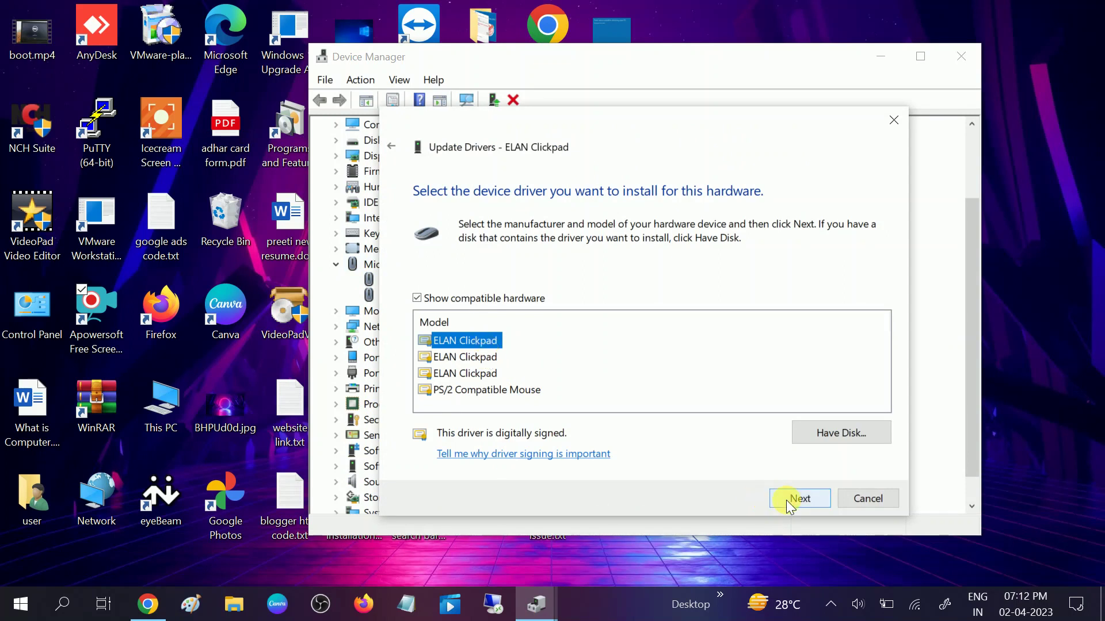
{"action": "left_click", "coordinate": [852, 502]}
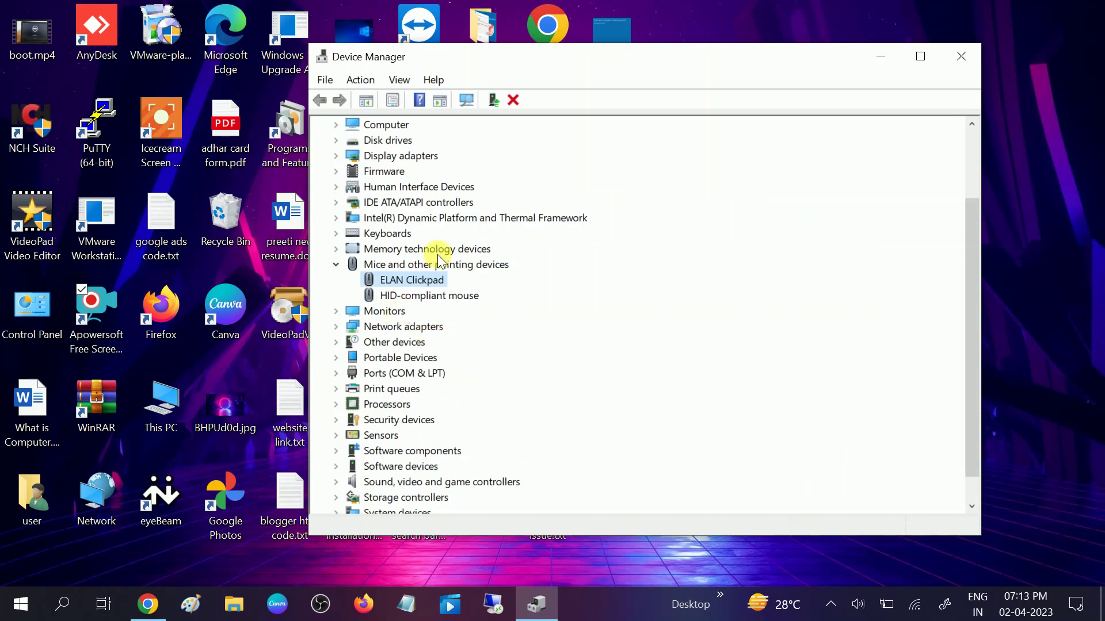
Step: Close Device Manager and refresh the Windows desktop
{"action": "left_click", "coordinate": [961, 61]}
{"action": "right_click", "coordinate": [813, 110]}
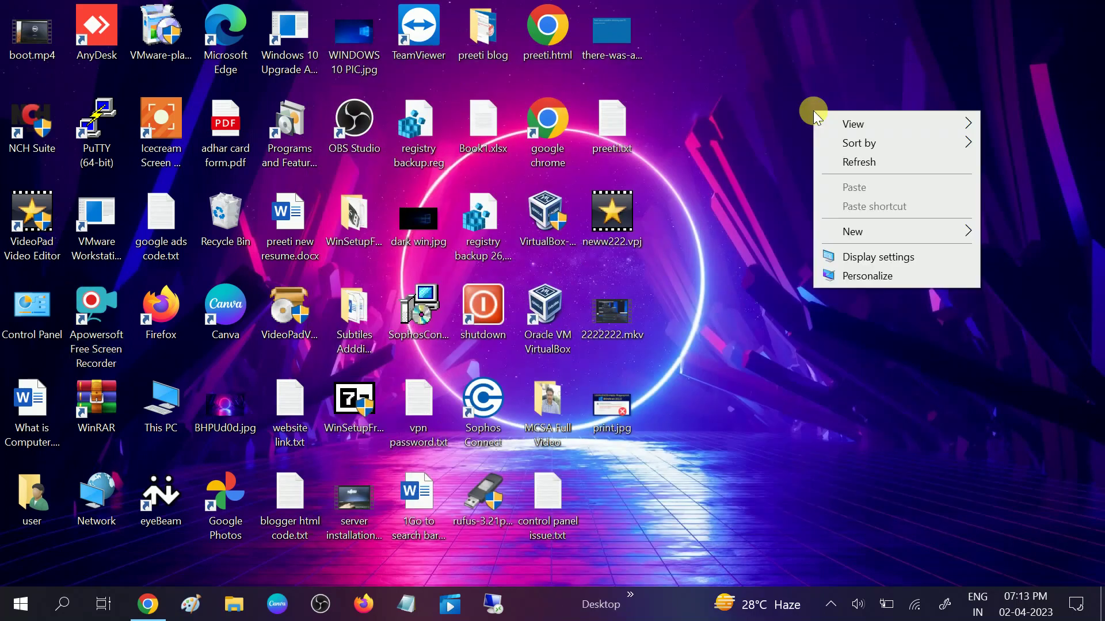
{"action": "left_click", "coordinate": [860, 163]}
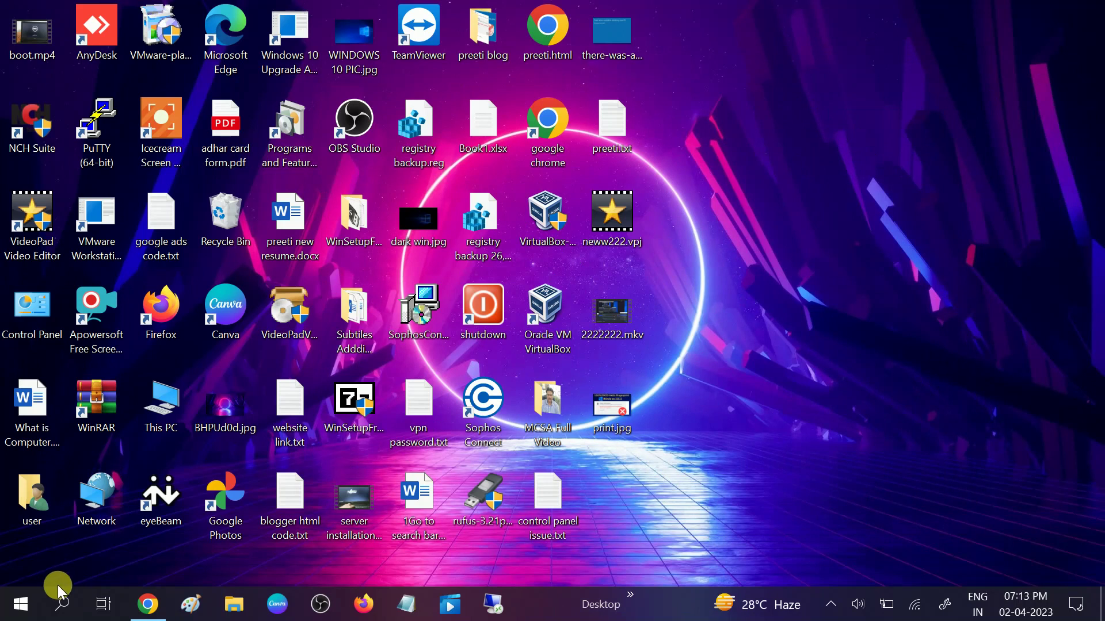
Step: Search 'check', open Check for updates to confirm the PC is up to date, then close Settings
{"action": "left_click", "coordinate": [63, 609]}
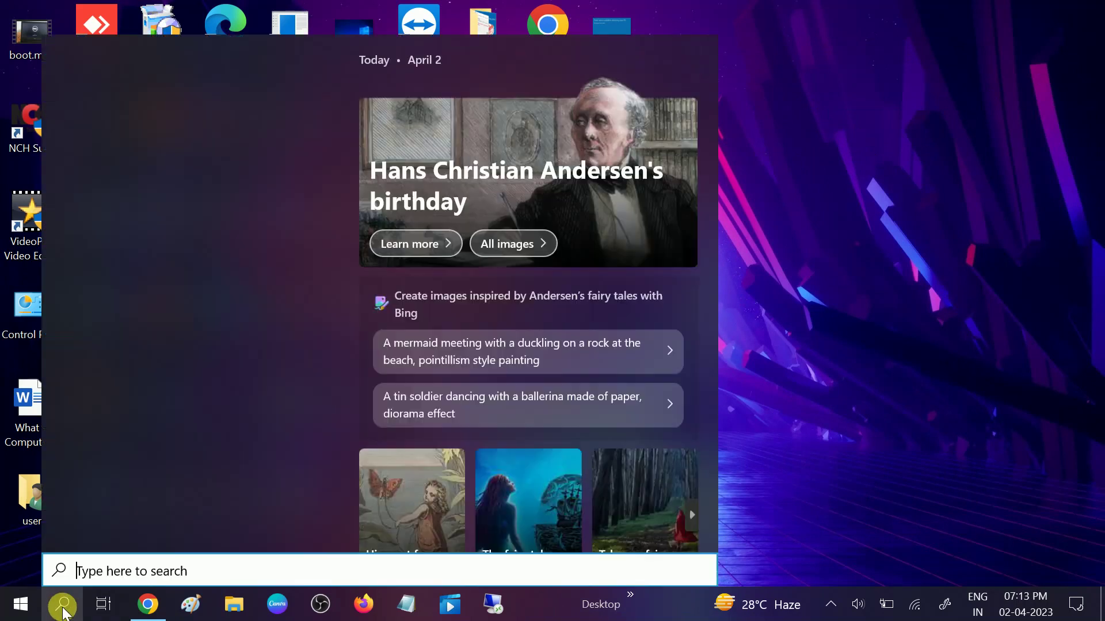
{"action": "type", "text": "check"}
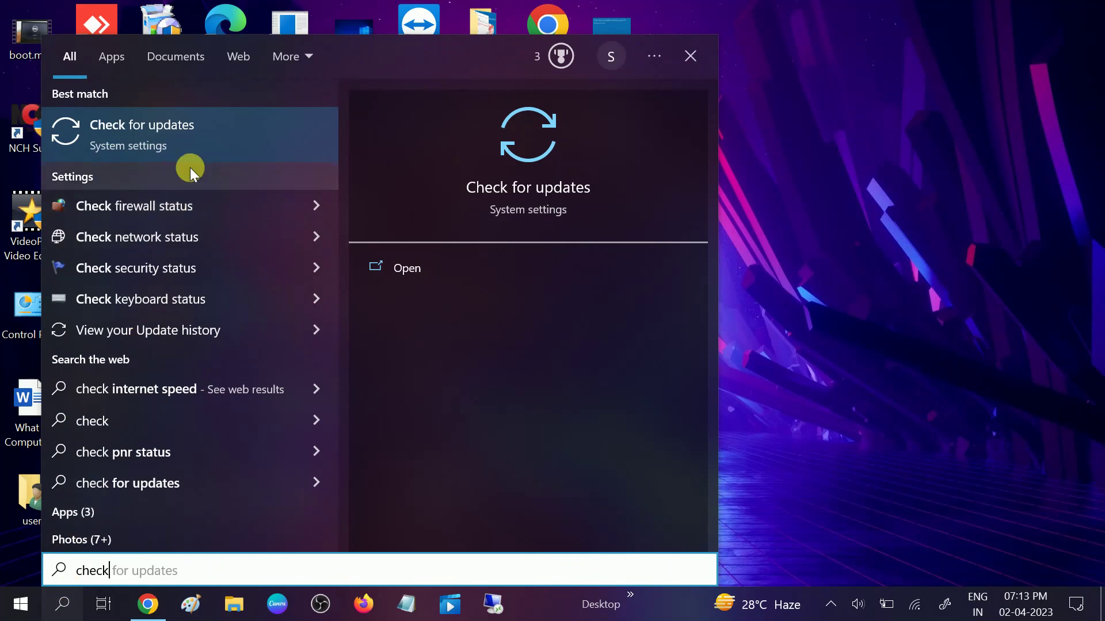
{"action": "left_click", "coordinate": [205, 572]}
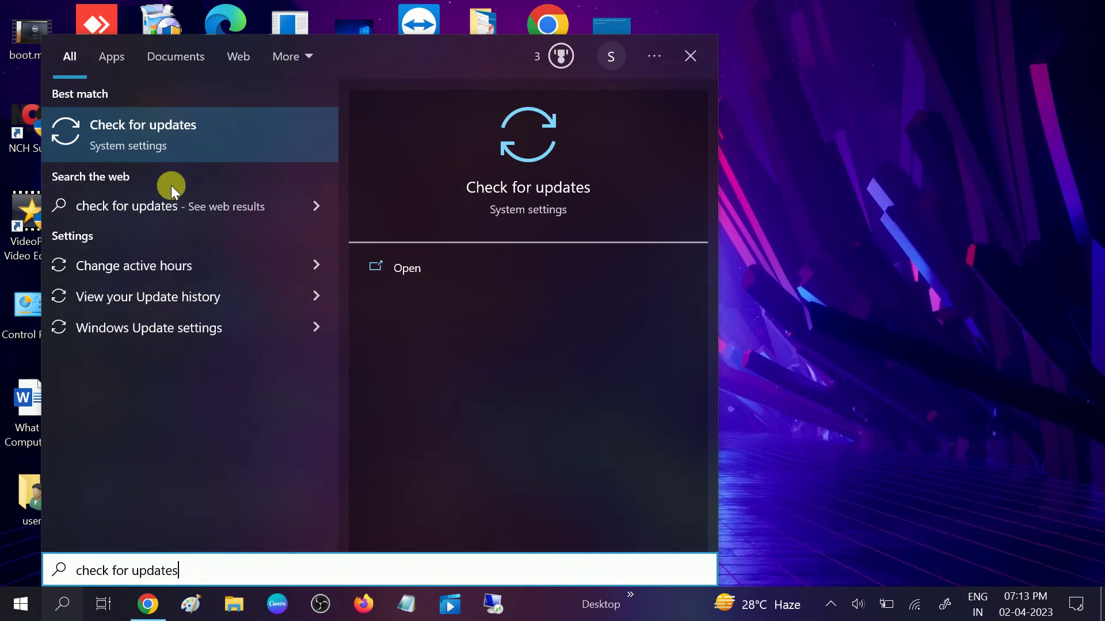
{"action": "left_click", "coordinate": [172, 140]}
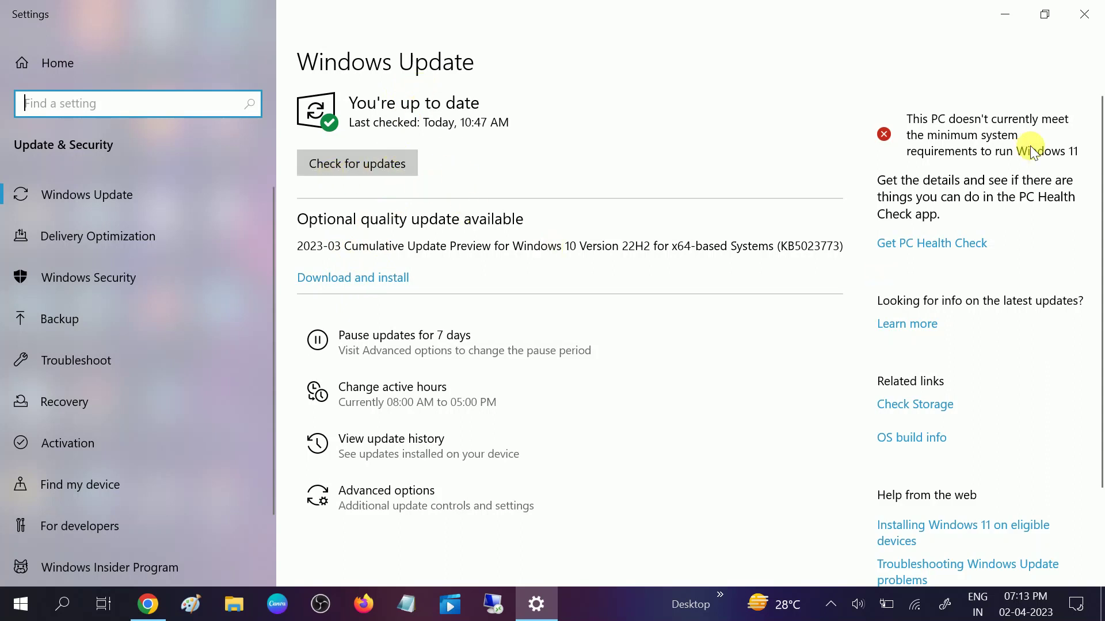
{"action": "left_click", "coordinate": [1084, 13]}
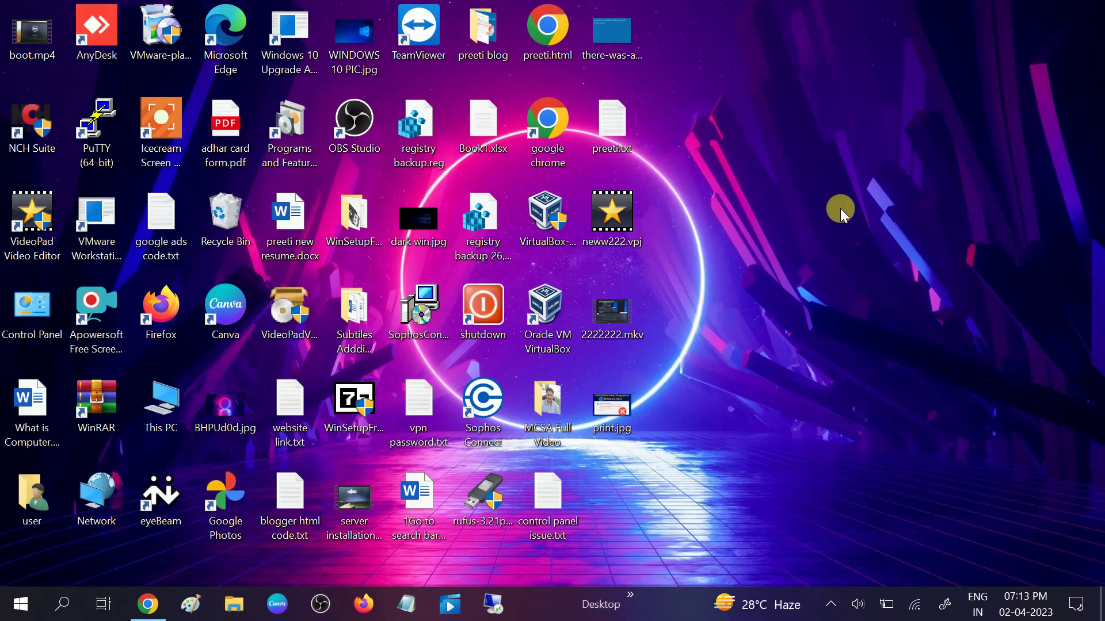